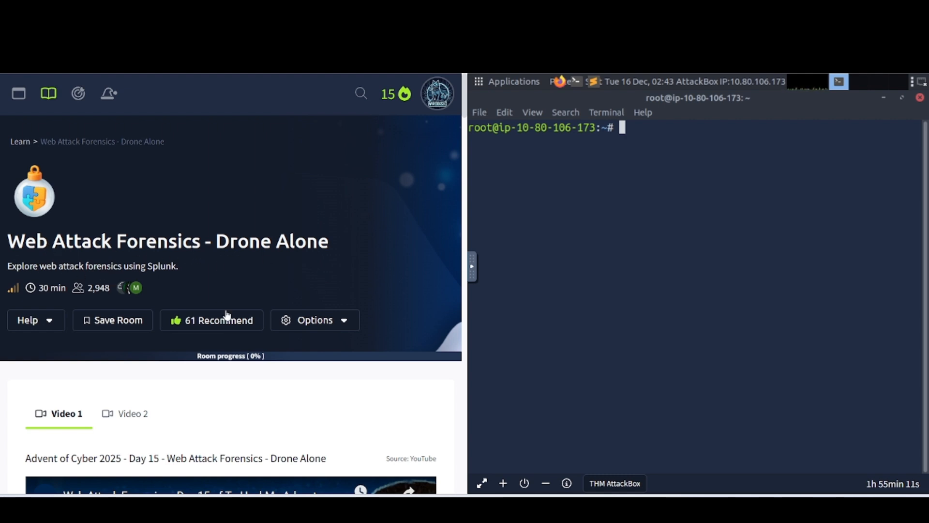
Step: Expand the Task 1 Introduction, view its VM + AttackBox connection card enlarged, and check the machine status
{"action": "scroll", "coordinate": [33, 379], "scroll_direction": "down", "scroll_amount": 10}
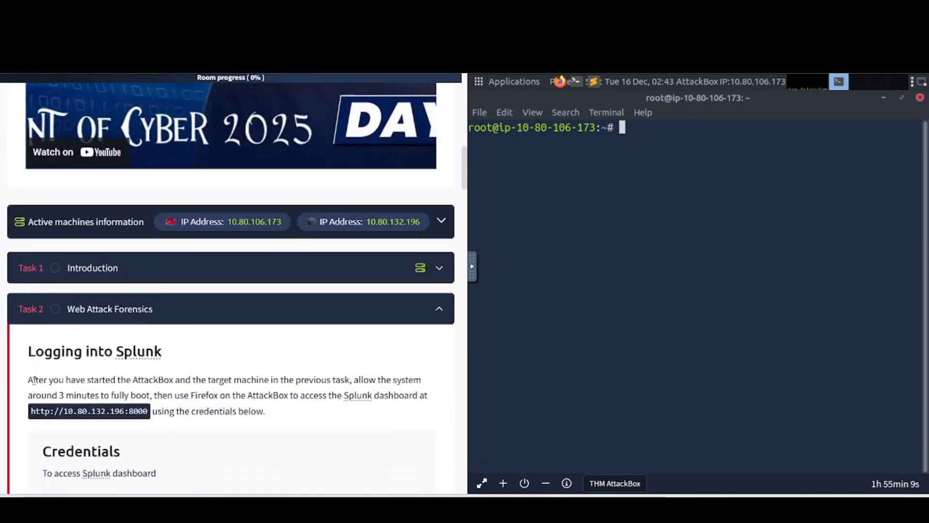
{"action": "scroll", "coordinate": [33, 379], "scroll_direction": "down", "scroll_amount": 1}
{"action": "left_click", "coordinate": [129, 233]}
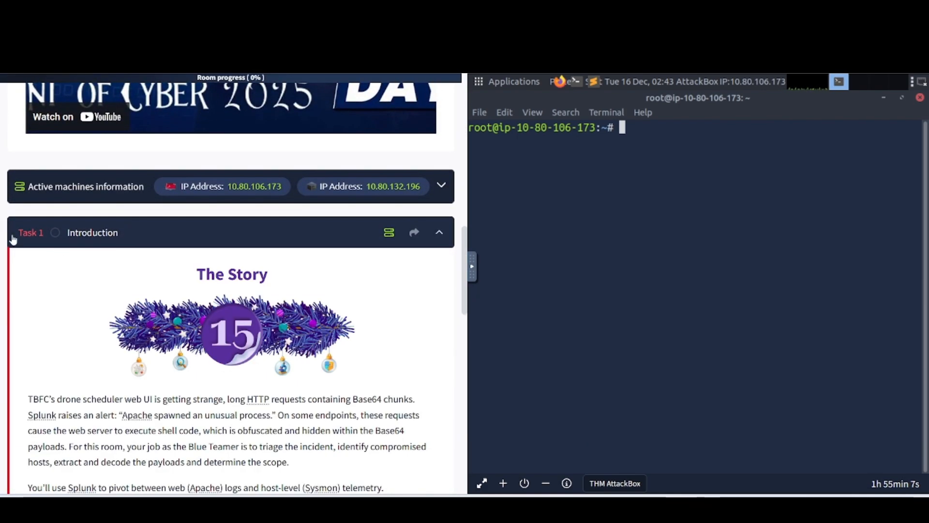
{"action": "scroll", "coordinate": [194, 338], "scroll_direction": "down", "scroll_amount": 8}
{"action": "left_click", "coordinate": [321, 246]}
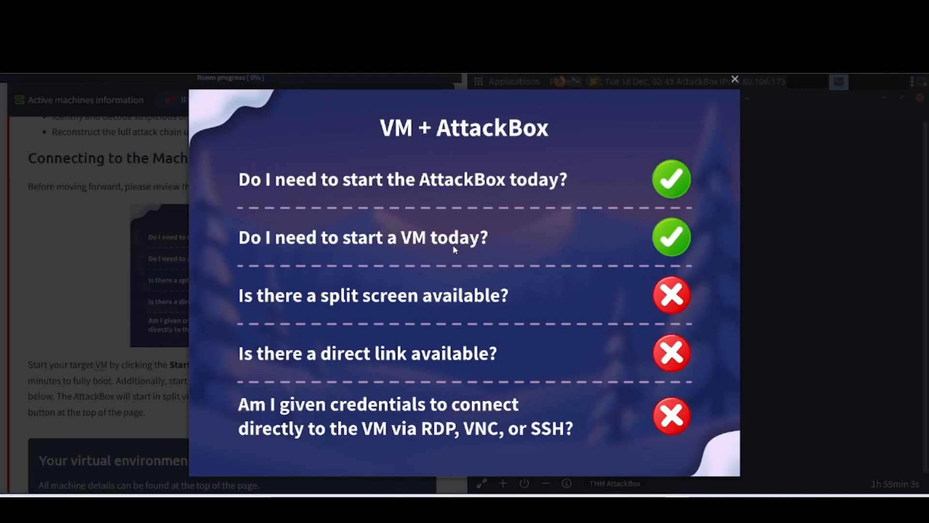
{"action": "left_click", "coordinate": [86, 264]}
{"action": "scroll", "coordinate": [86, 263], "scroll_direction": "down", "scroll_amount": 5}
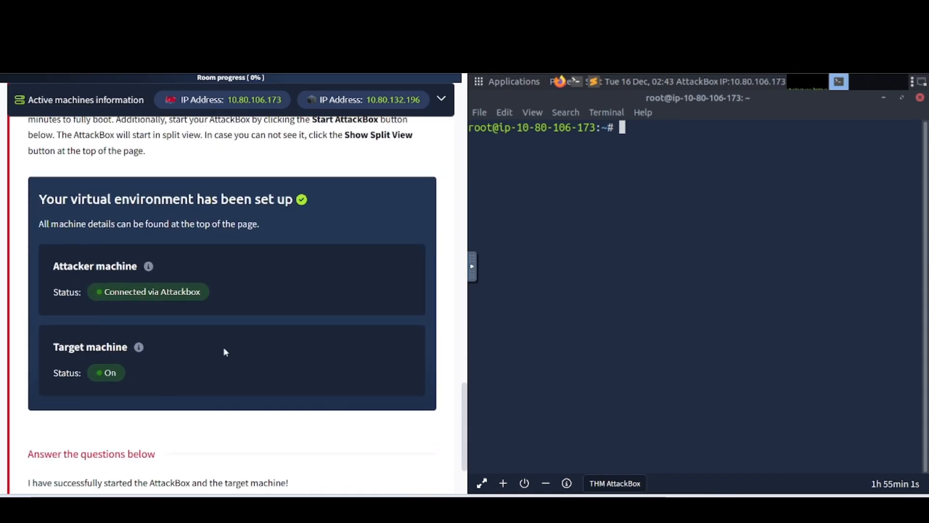
Step: Review Task 1's story, learning objectives and machine instructions, and mark the question about starting the AttackBox and target machine complete
{"action": "scroll", "coordinate": [166, 313], "scroll_direction": "up", "scroll_amount": 15}
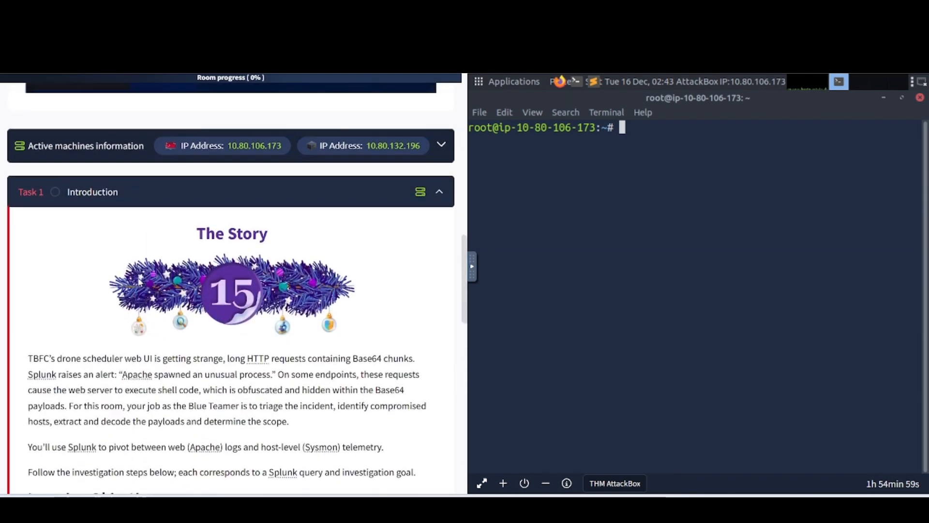
{"action": "scroll", "coordinate": [139, 279], "scroll_direction": "down", "scroll_amount": 2}
{"action": "scroll", "coordinate": [139, 279], "scroll_direction": "down", "scroll_amount": 2}
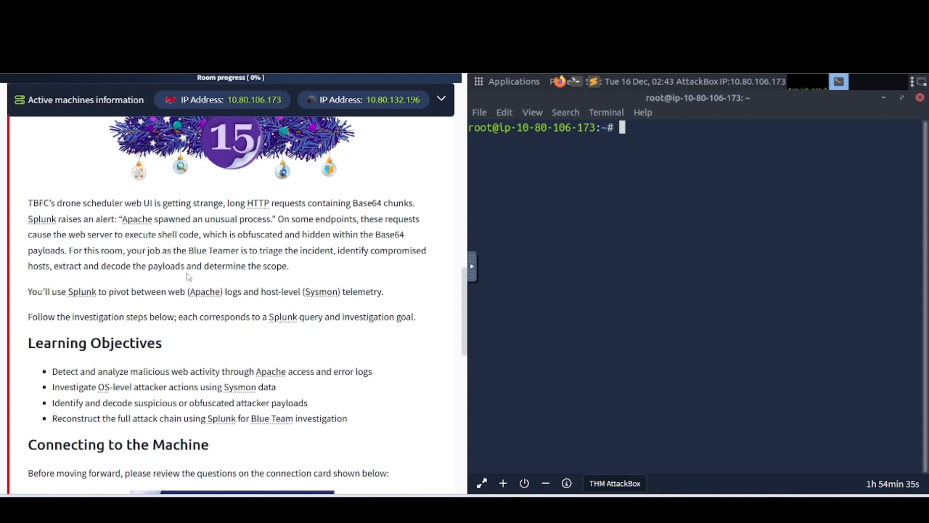
{"action": "scroll", "coordinate": [117, 310], "scroll_direction": "down", "scroll_amount": 3}
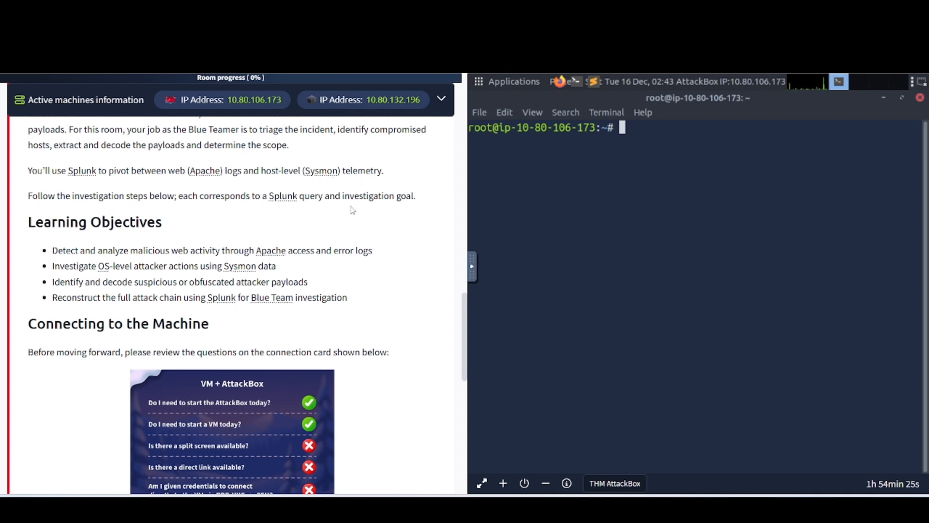
{"action": "scroll", "coordinate": [227, 226], "scroll_direction": "down", "scroll_amount": 1}
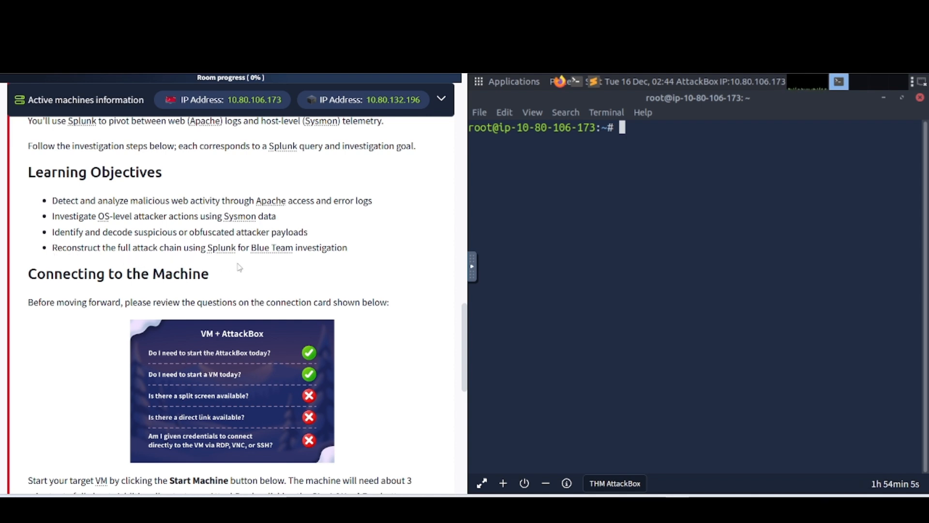
{"action": "scroll", "coordinate": [100, 297], "scroll_direction": "down", "scroll_amount": 5}
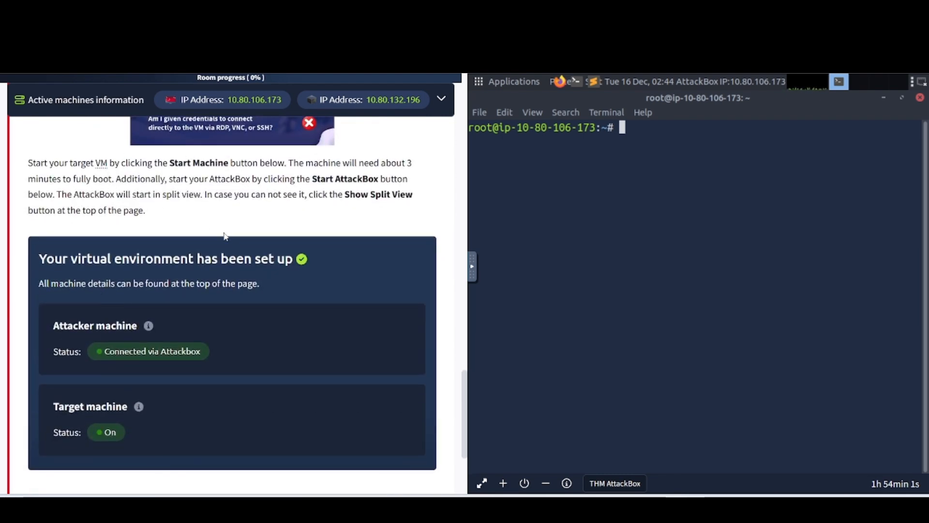
{"action": "scroll", "coordinate": [223, 233], "scroll_direction": "down", "scroll_amount": 1}
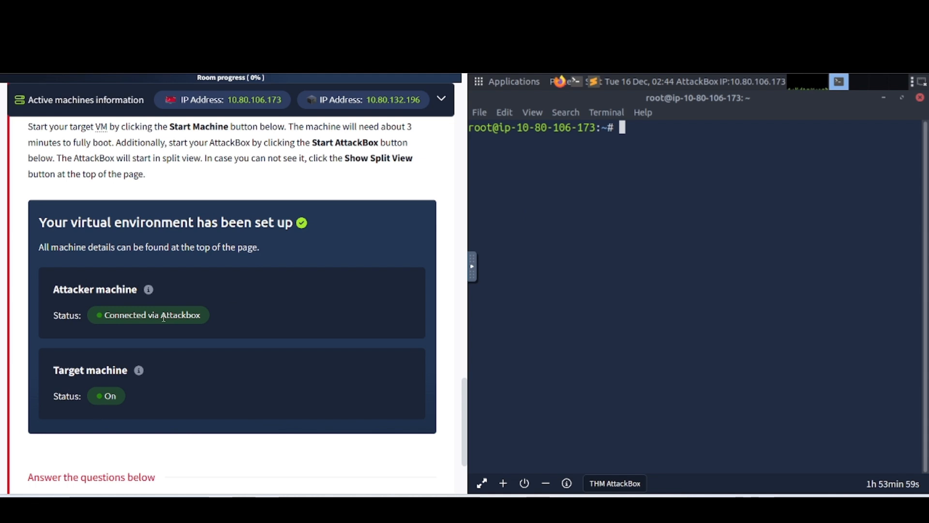
{"action": "scroll", "coordinate": [164, 317], "scroll_direction": "down", "scroll_amount": 3}
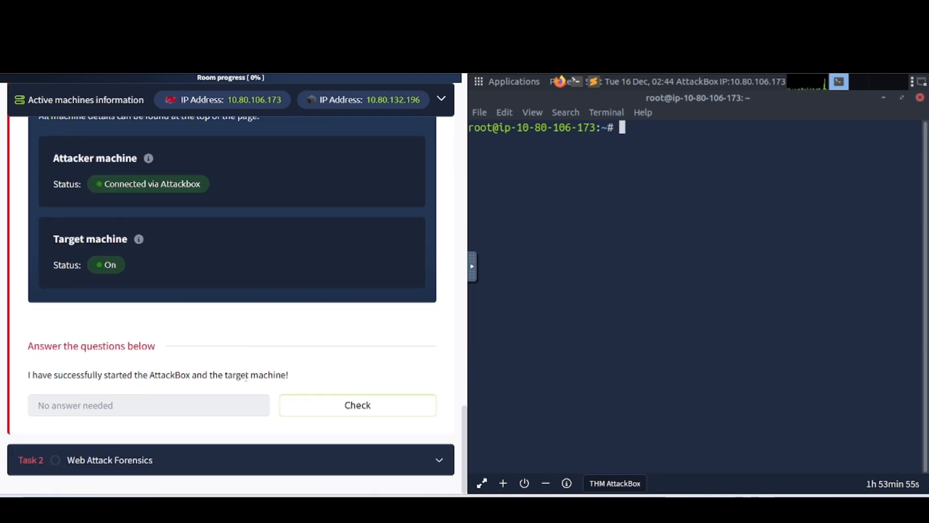
{"action": "left_click", "coordinate": [322, 409]}
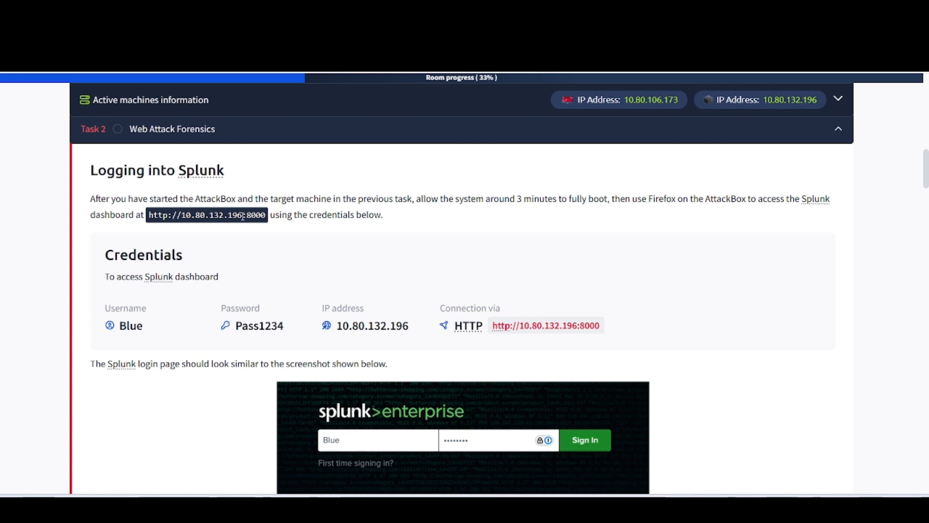
Step: Read Task 2's Splunk login instructions, time range advice and the Detect Suspicious Web Commands section
{"action": "scroll", "coordinate": [203, 324], "scroll_direction": "down", "scroll_amount": 2}
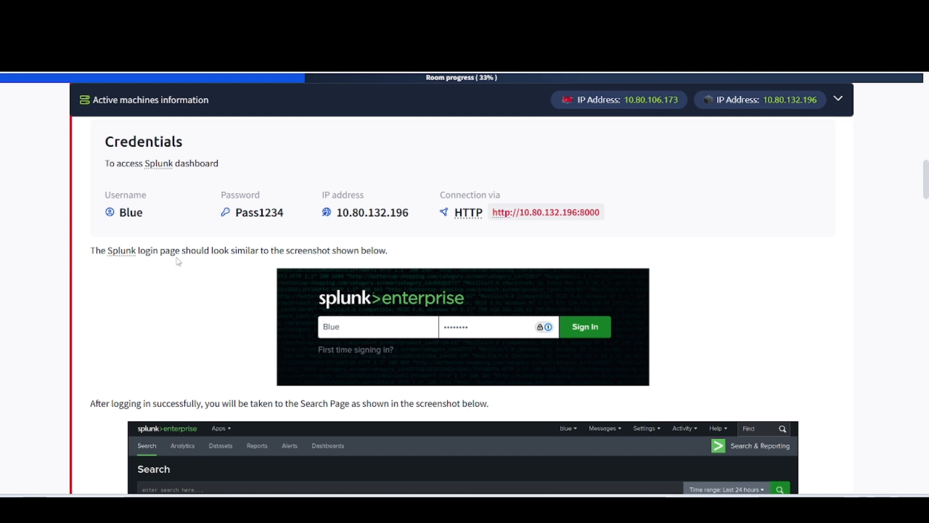
{"action": "scroll", "coordinate": [236, 289], "scroll_direction": "down", "scroll_amount": 2}
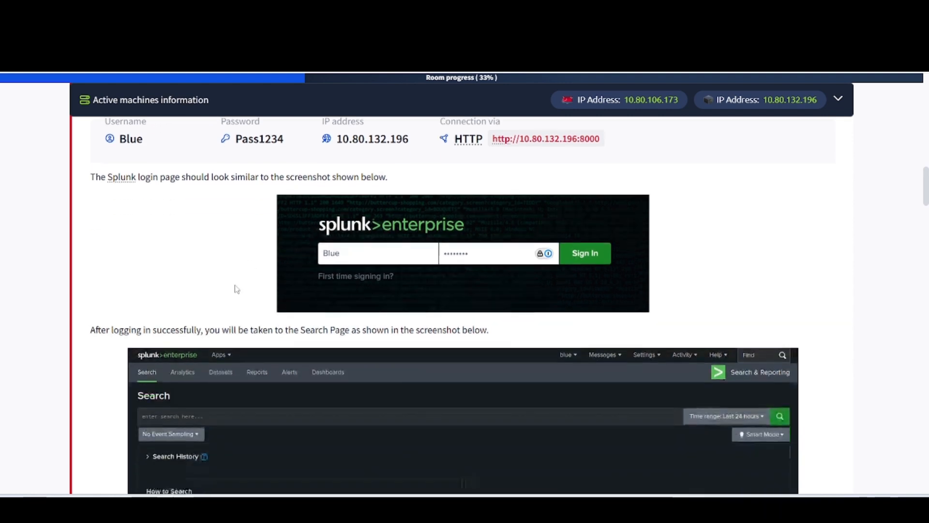
{"action": "scroll", "coordinate": [237, 289], "scroll_direction": "down", "scroll_amount": 1}
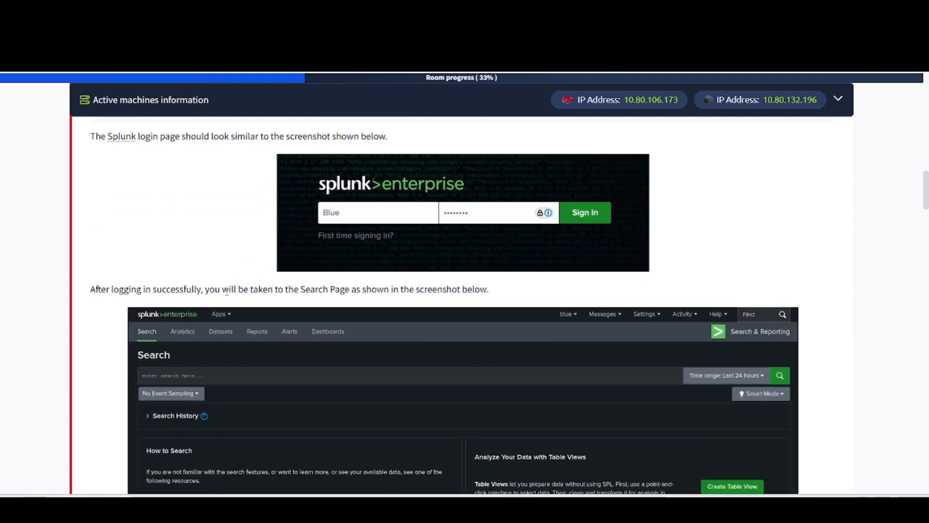
{"action": "scroll", "coordinate": [392, 296], "scroll_direction": "down", "scroll_amount": 3}
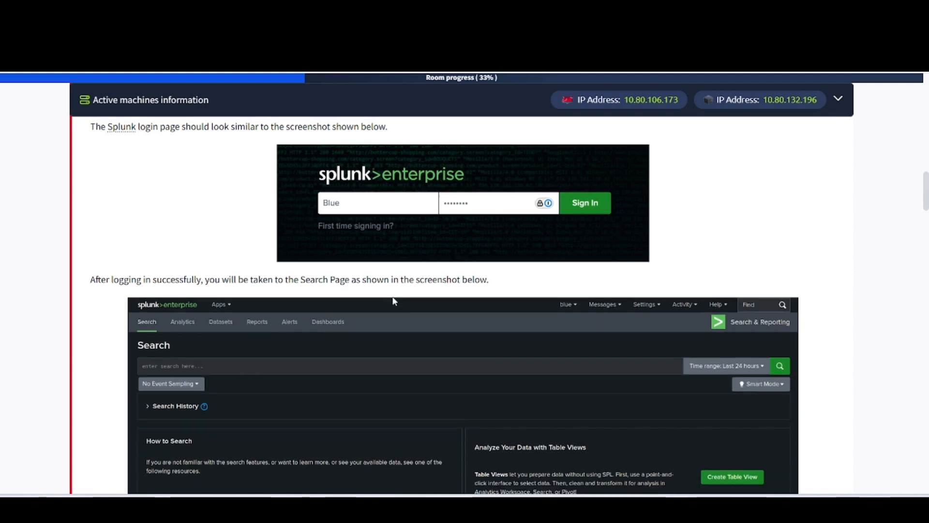
{"action": "scroll", "coordinate": [260, 292], "scroll_direction": "down", "scroll_amount": 1}
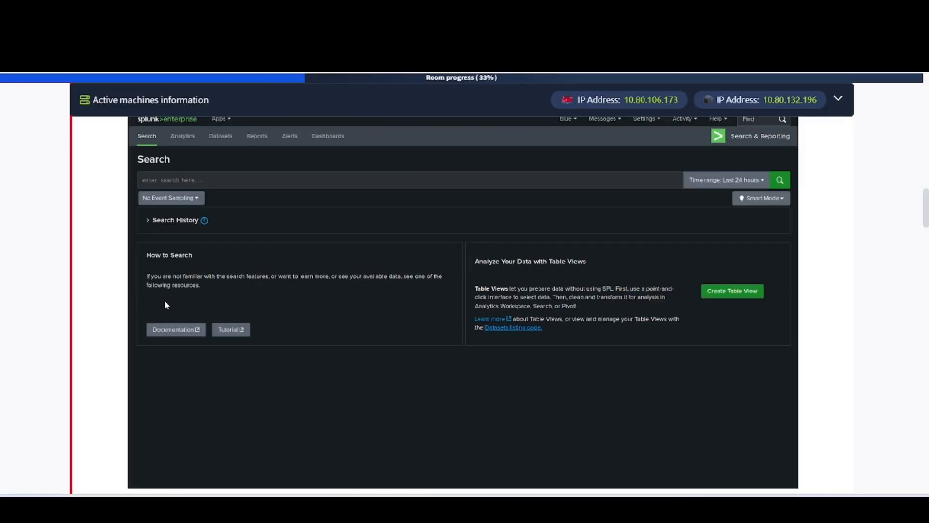
{"action": "scroll", "coordinate": [165, 301], "scroll_direction": "down", "scroll_amount": 3}
{"action": "scroll", "coordinate": [166, 304], "scroll_direction": "down", "scroll_amount": 2}
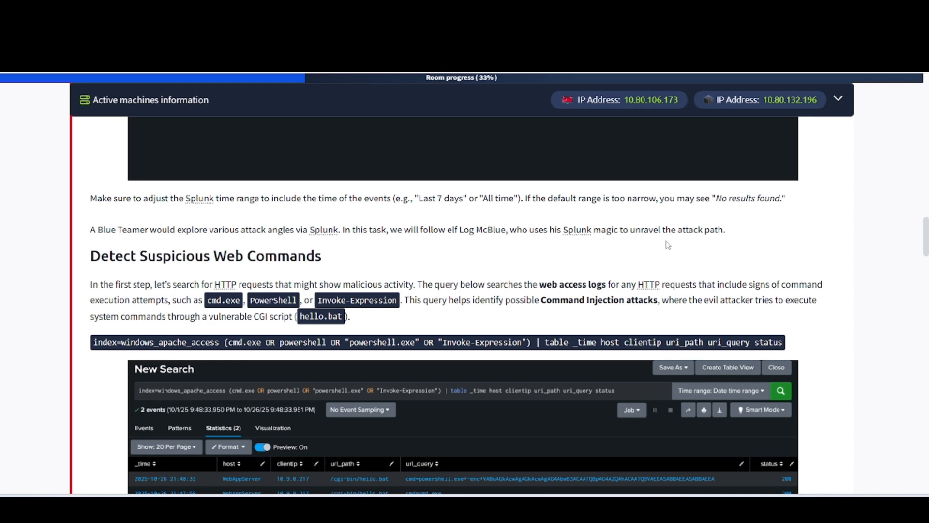
{"action": "scroll", "coordinate": [266, 272], "scroll_direction": "down", "scroll_amount": 2}
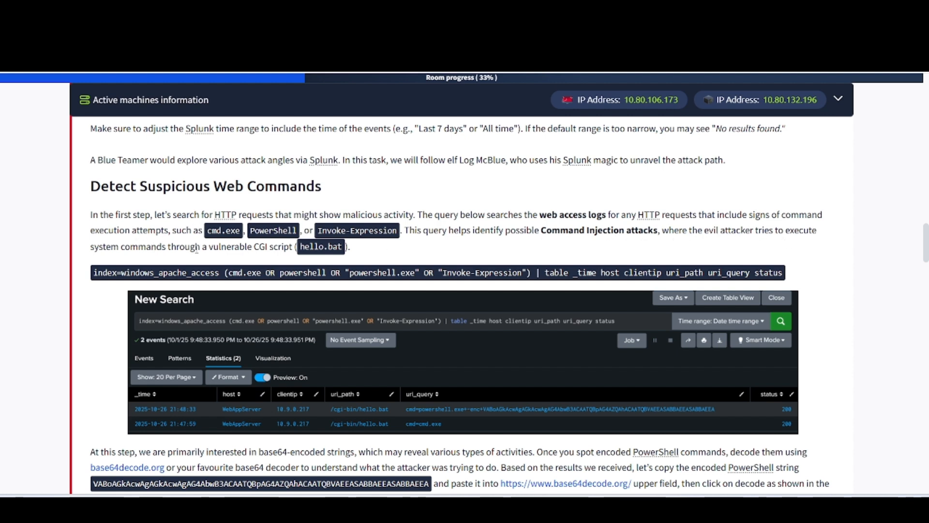
{"action": "scroll", "coordinate": [260, 257], "scroll_direction": "down", "scroll_amount": 2}
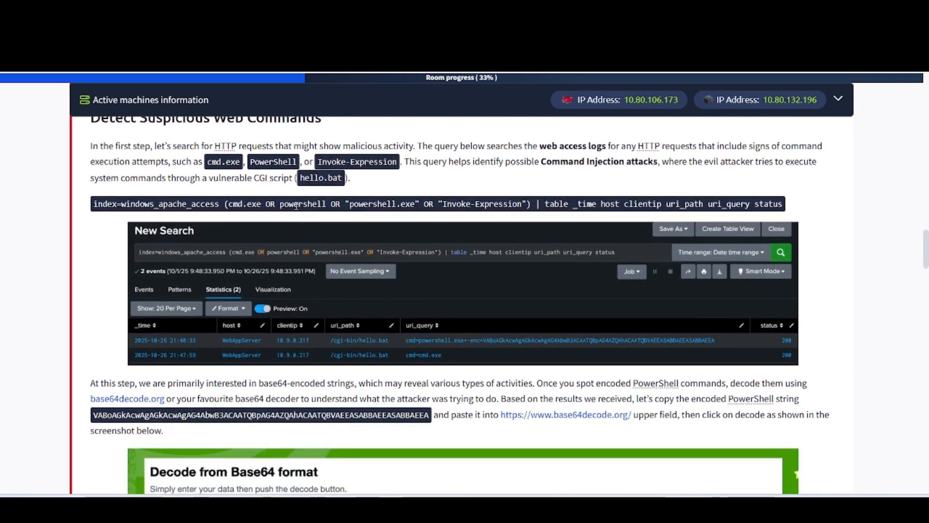
Step: Copy the windows_apache_access query from Detect Suspicious Web Commands and view its example result screenshot enlarged
{"action": "triple_click", "coordinate": [124, 204]}
{"action": "key", "text": "ctrl+c"}
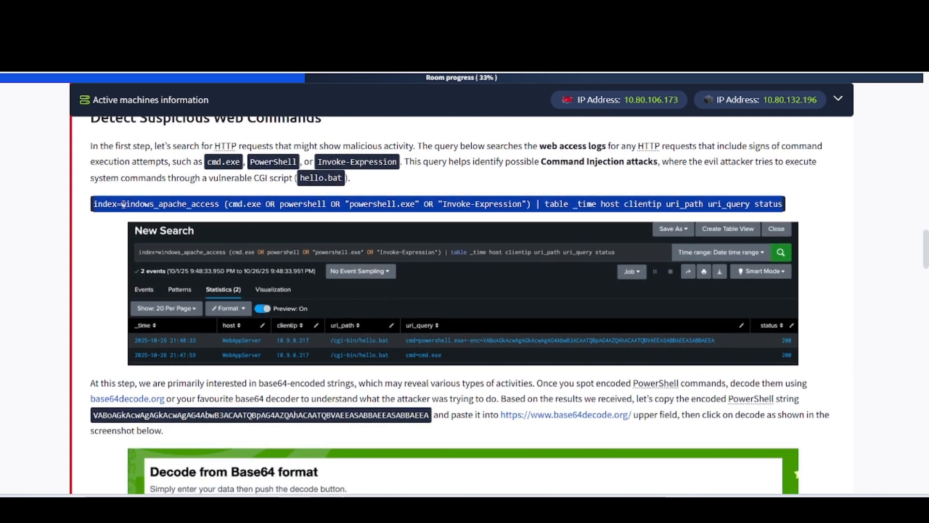
{"action": "left_click", "coordinate": [124, 205]}
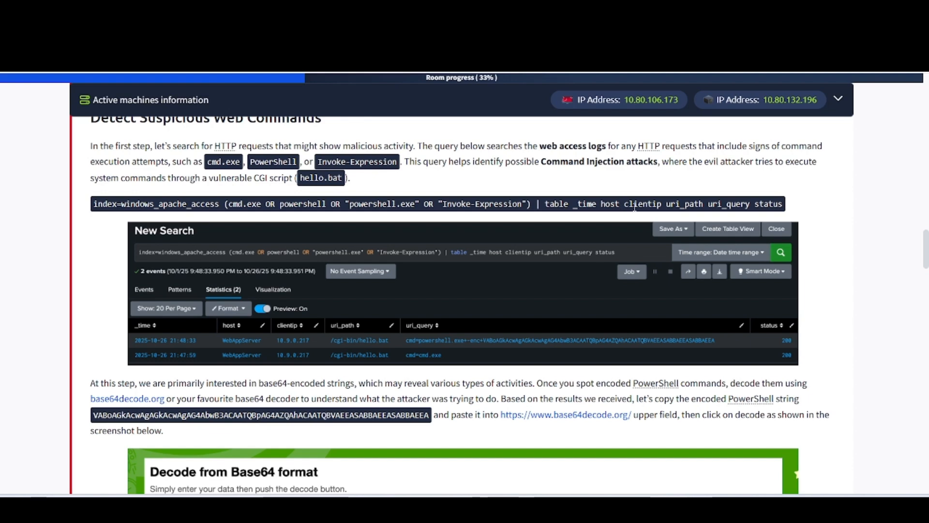
{"action": "left_click", "coordinate": [286, 325]}
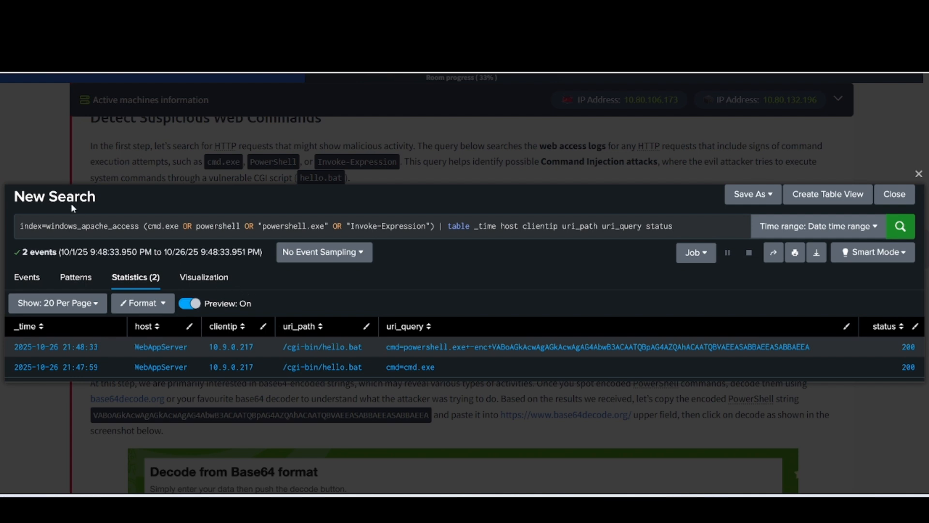
{"action": "left_click", "coordinate": [42, 174]}
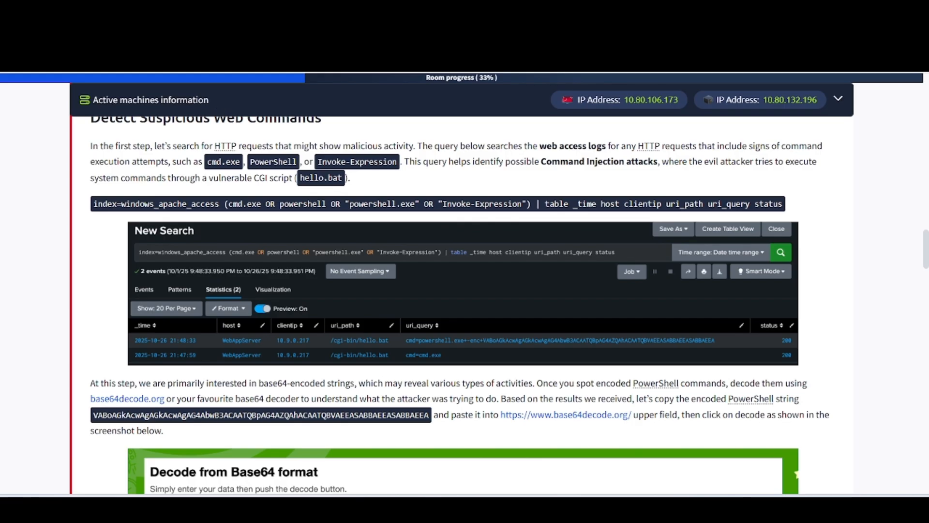
Step: In Splunk, enter the search index=windows_apache_access (cmd.exe OR powershell OR "powershell.exe" OR "Invoke-Expression") | table _time host clientip uri_path uri_query status, without trailing blank lines
{"action": "left_click", "coordinate": [266, 14]}
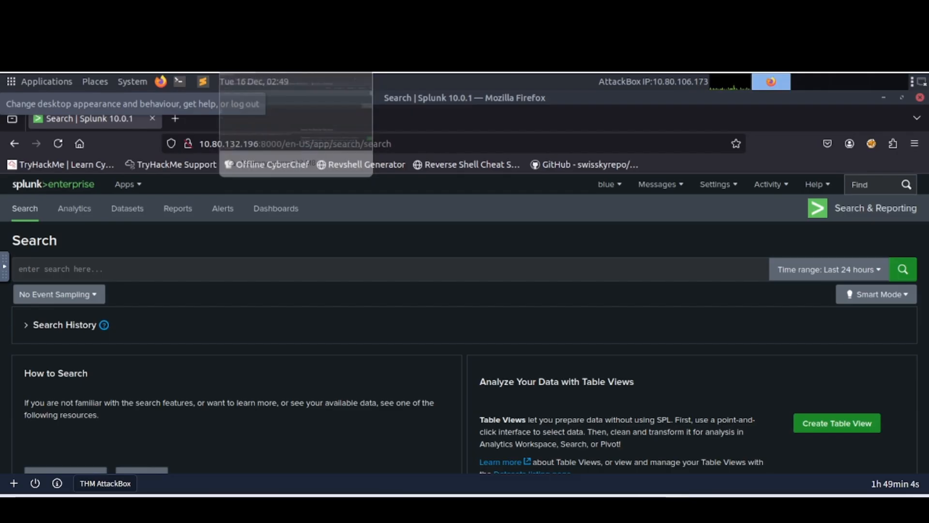
{"action": "left_click", "coordinate": [185, 273]}
{"action": "key", "text": "ctrl+v"}
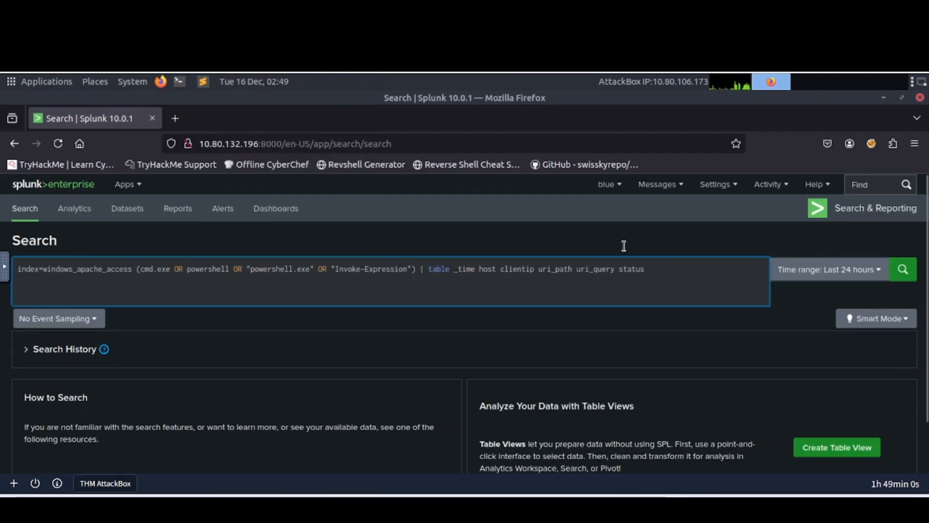
{"action": "key", "text": "BackSpace"}
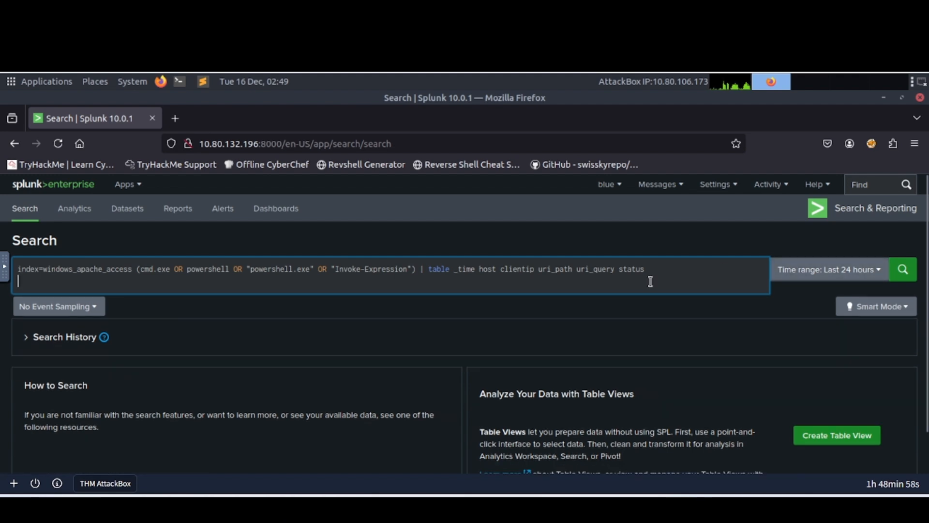
{"action": "key", "text": "BackSpace"}
Step: Return to the TryHackMe task page and check its instructions and example for the search's time range
{"action": "left_click", "coordinate": [228, 14]}
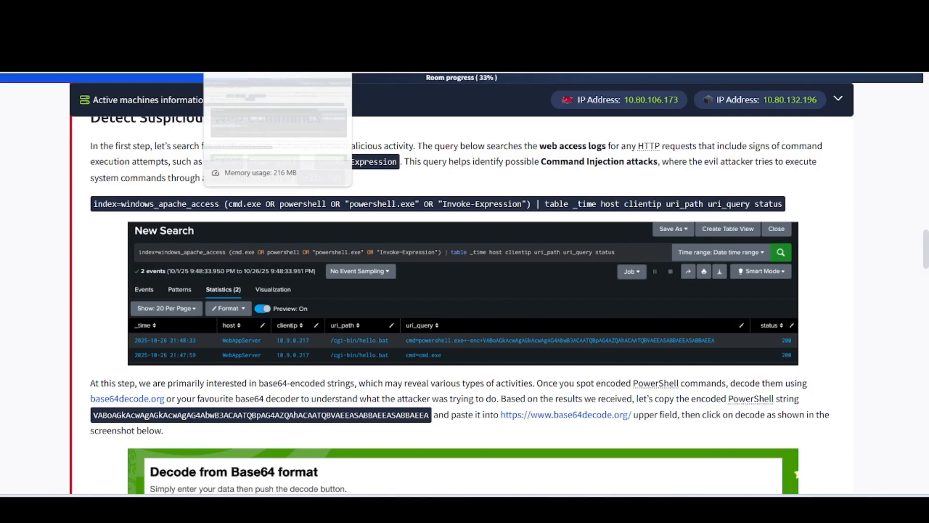
{"action": "scroll", "coordinate": [202, 289], "scroll_direction": "up", "scroll_amount": 10}
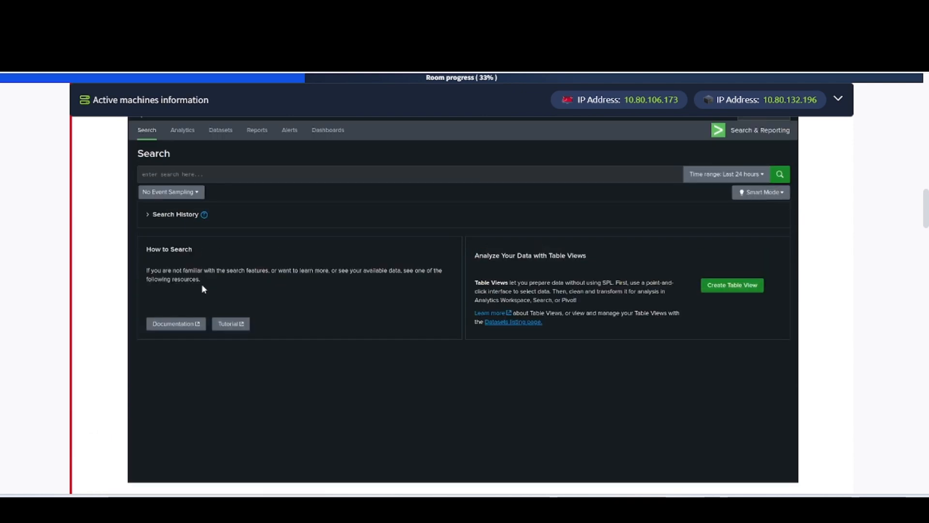
{"action": "scroll", "coordinate": [203, 285], "scroll_direction": "down", "scroll_amount": 8}
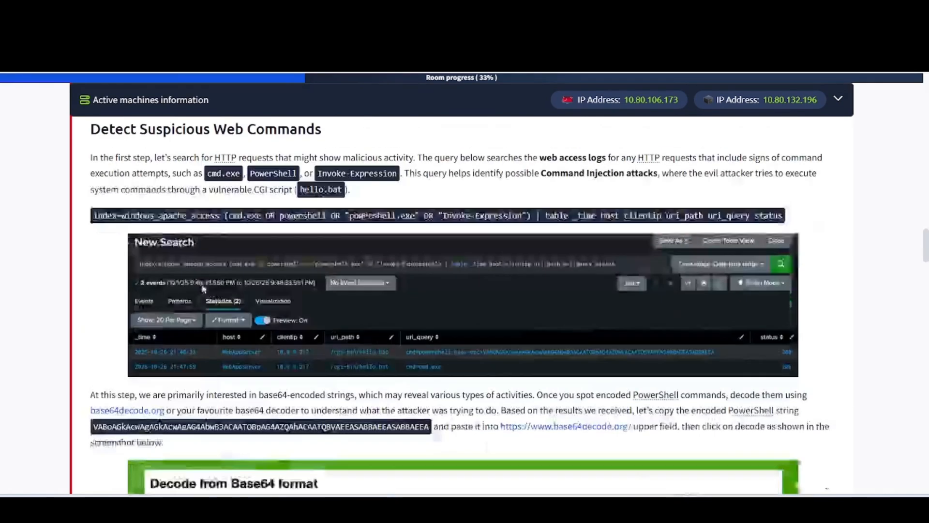
{"action": "scroll", "coordinate": [202, 283], "scroll_direction": "down", "scroll_amount": 1}
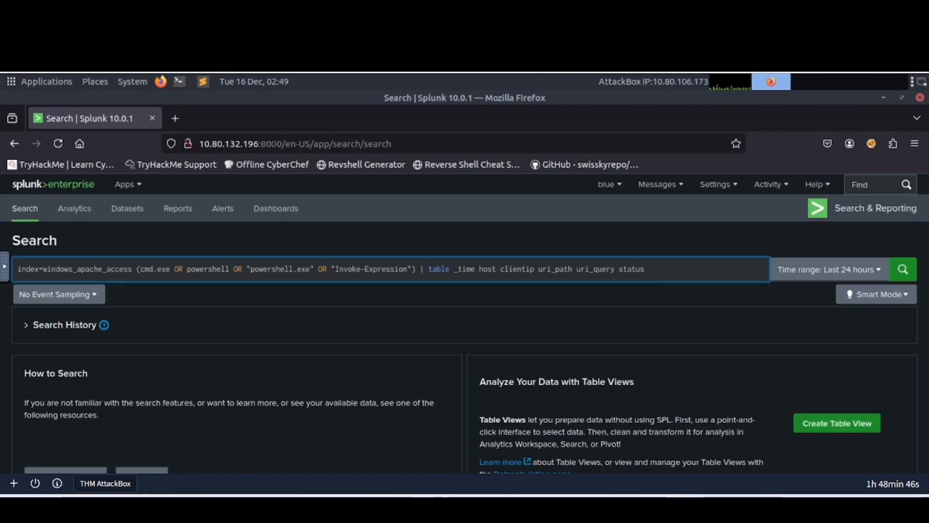
Step: Set the start of the Splunk search's date range to 10/01/2025
{"action": "left_click", "coordinate": [807, 269]}
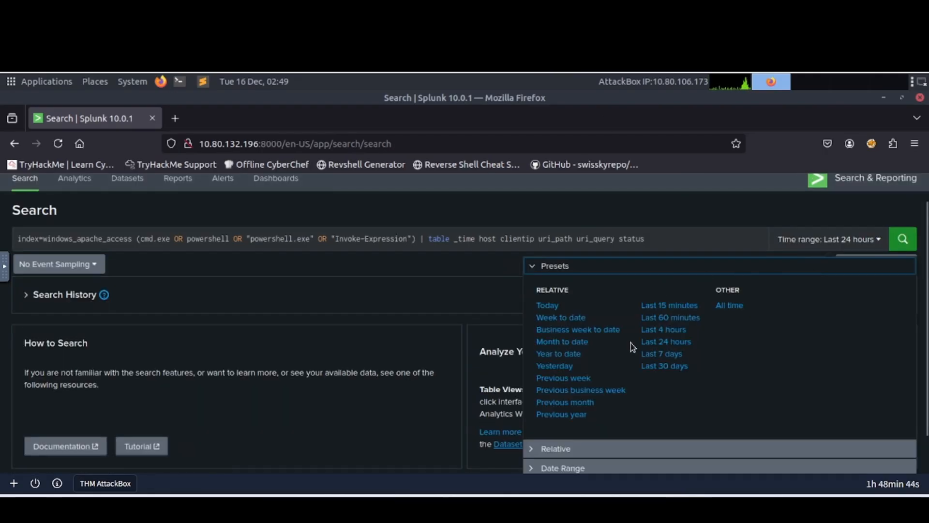
{"action": "scroll", "coordinate": [561, 454], "scroll_direction": "down", "scroll_amount": 1}
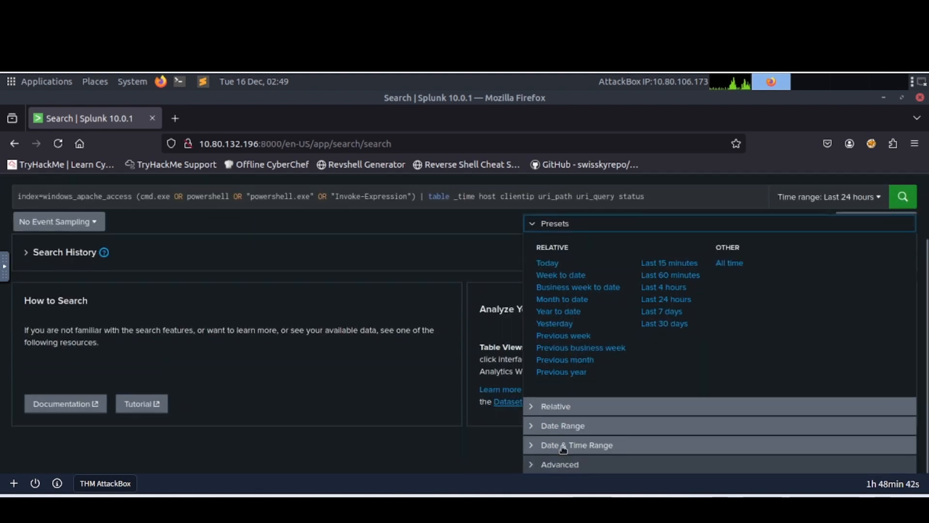
{"action": "left_click", "coordinate": [555, 426]}
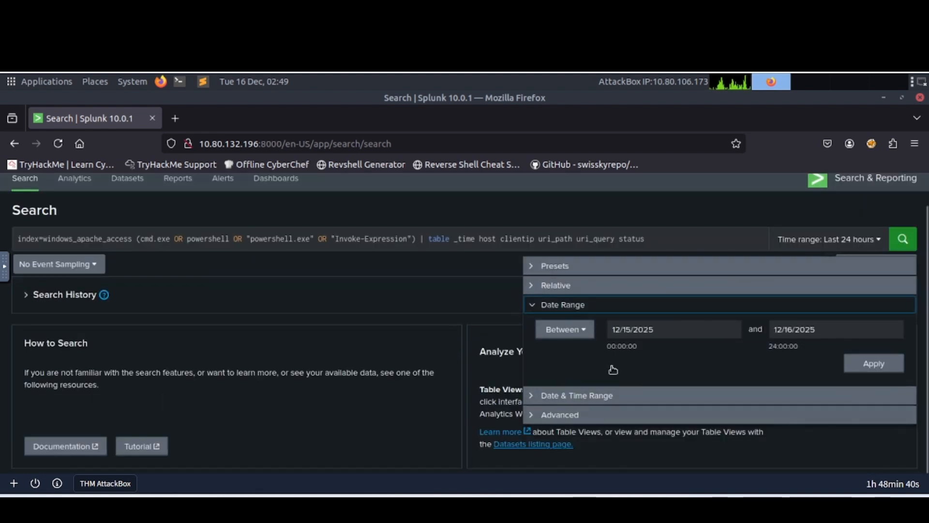
{"action": "left_click", "coordinate": [633, 334]}
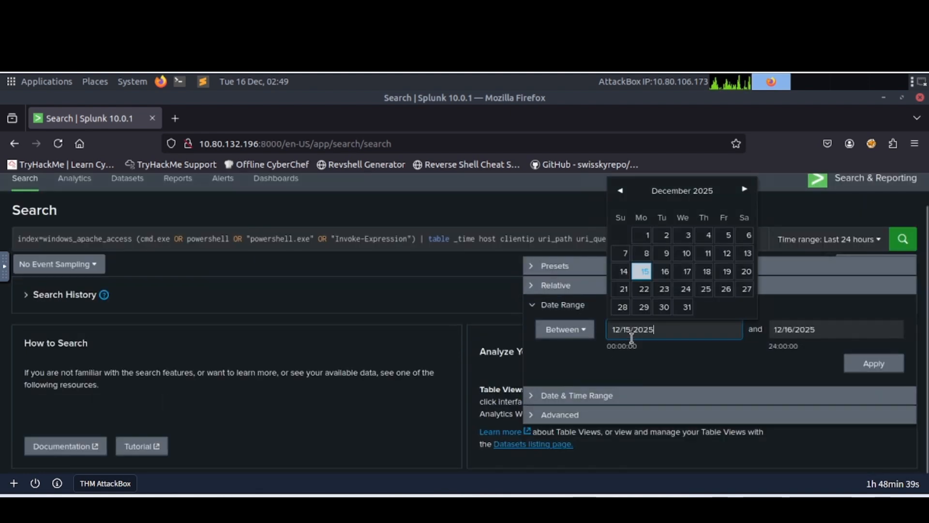
{"action": "left_click", "coordinate": [623, 190]}
{"action": "left_click", "coordinate": [621, 190]}
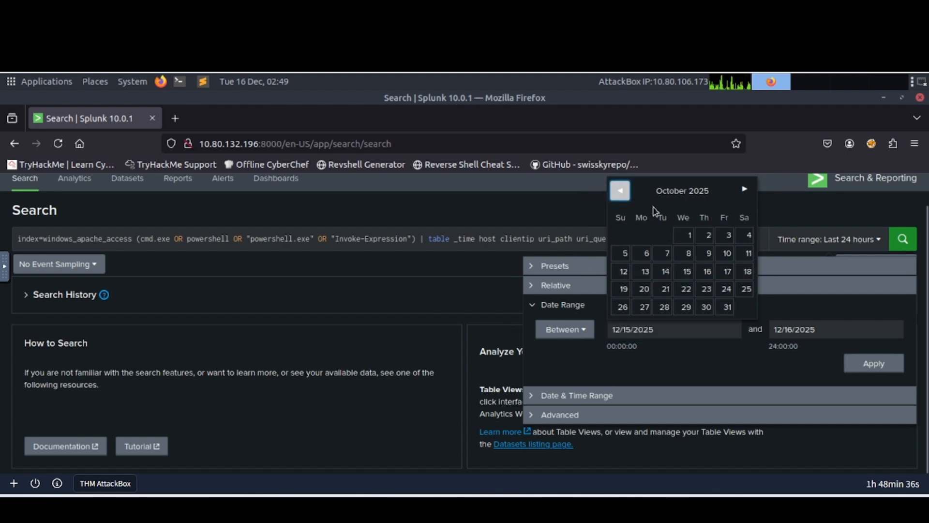
{"action": "left_click", "coordinate": [686, 235]}
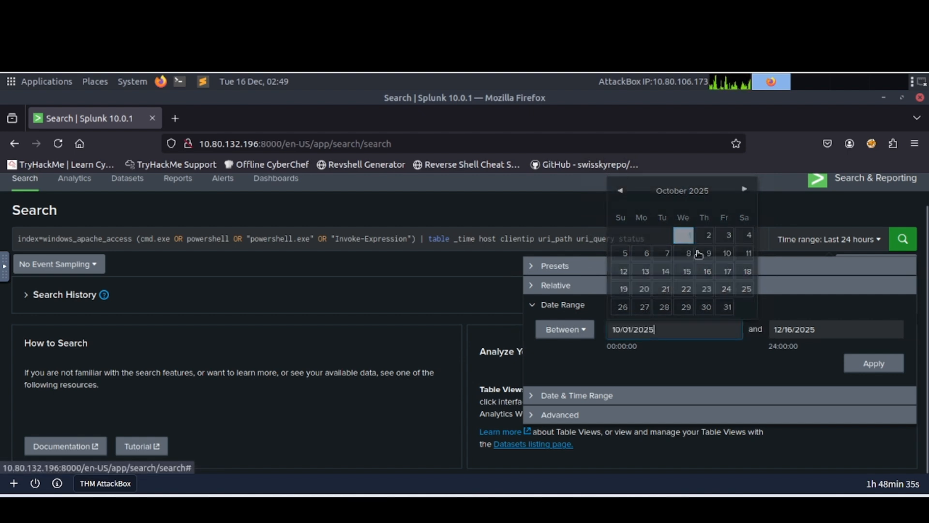
Step: Set the date range's end to 10/31/2025, apply it and run the windows_apache_access search to view its result rows
{"action": "left_click", "coordinate": [787, 334]}
{"action": "left_click", "coordinate": [782, 191]}
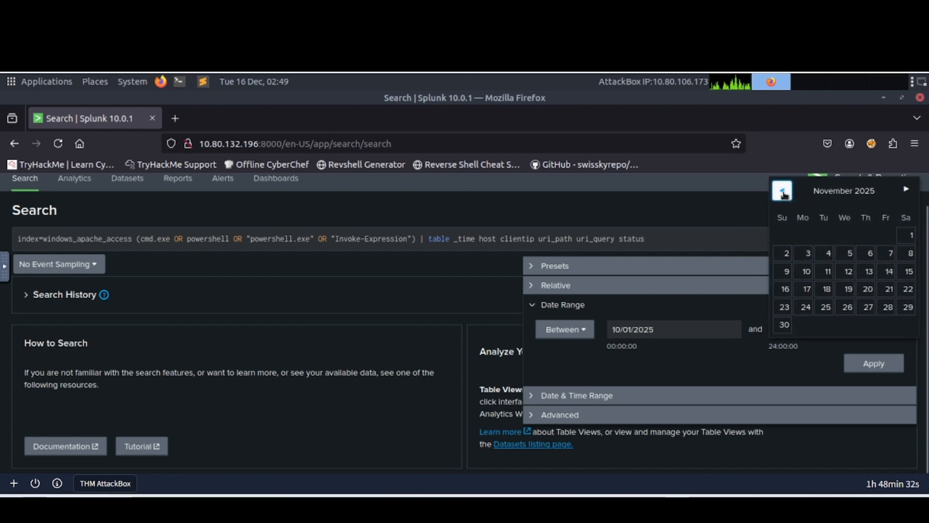
{"action": "left_click", "coordinate": [782, 191]}
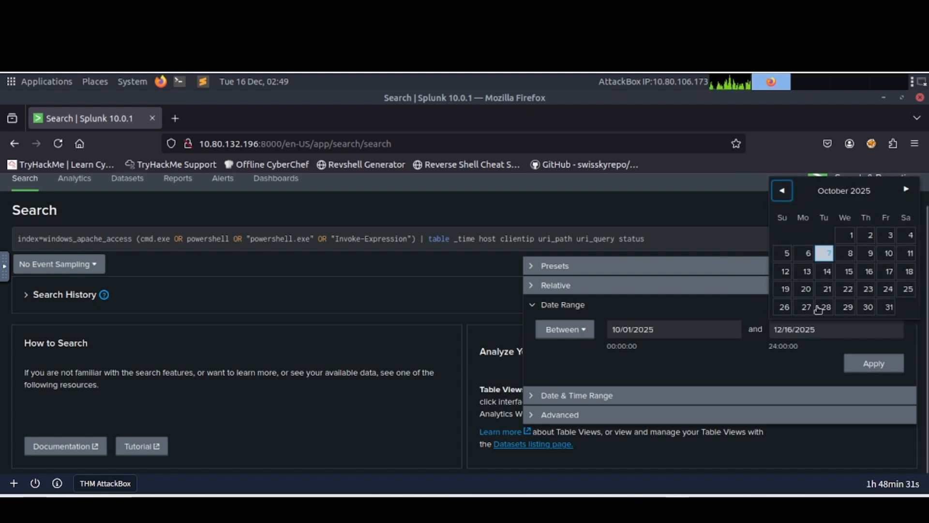
{"action": "left_click", "coordinate": [887, 308]}
{"action": "left_click", "coordinate": [874, 362]}
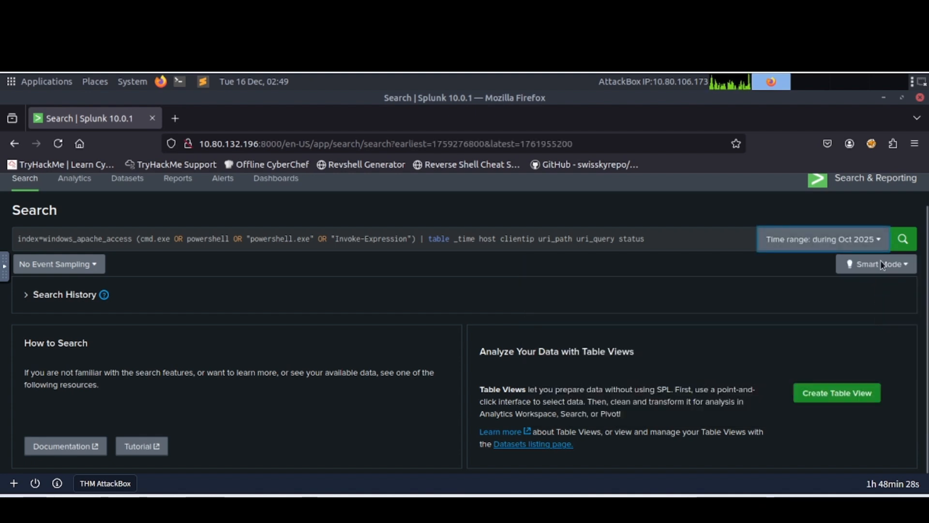
{"action": "left_click", "coordinate": [903, 238]}
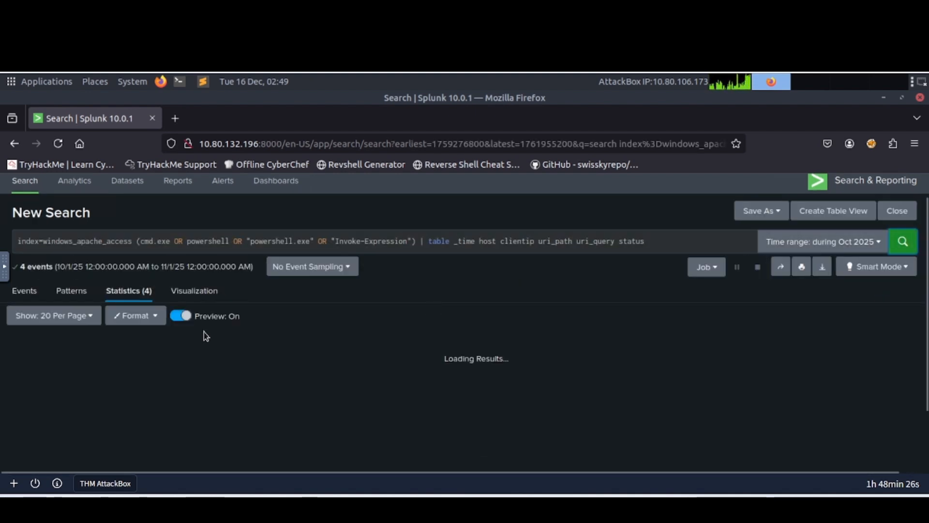
{"action": "scroll", "coordinate": [205, 334], "scroll_direction": "down", "scroll_amount": 3}
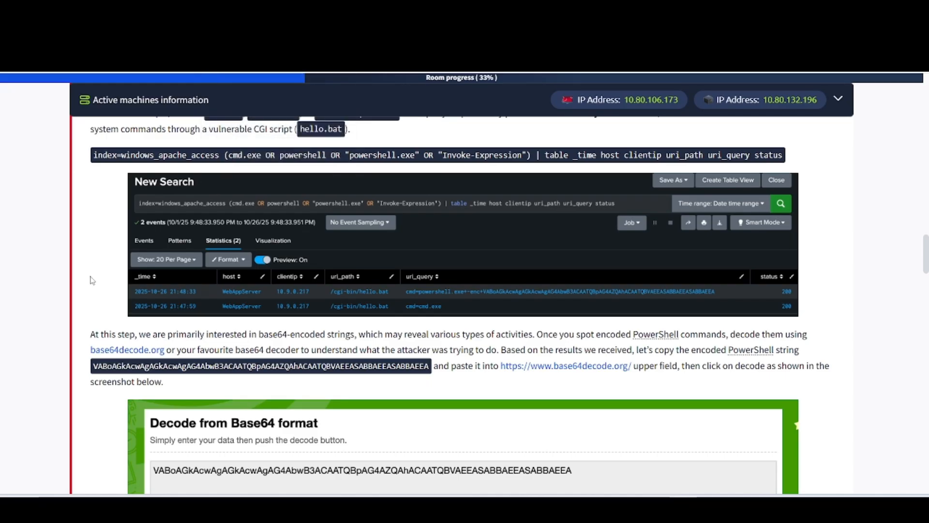
Step: Copy the encoded PowerShell string from the TryHackMe task page and open Offline CyberChef in a new AttackBox browser tab
{"action": "scroll", "coordinate": [92, 280], "scroll_direction": "down", "scroll_amount": 2}
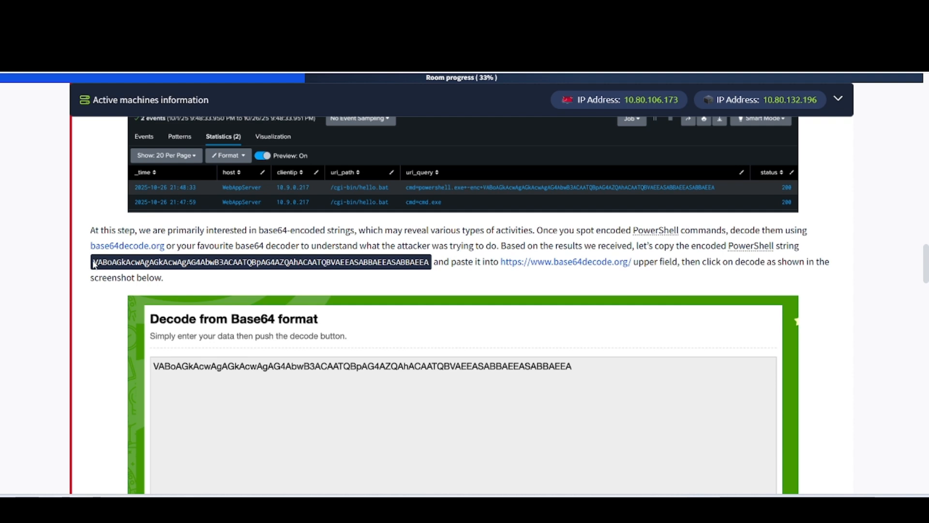
{"action": "left_click_drag", "start_coordinate": [96, 262], "coordinate": [423, 272]}
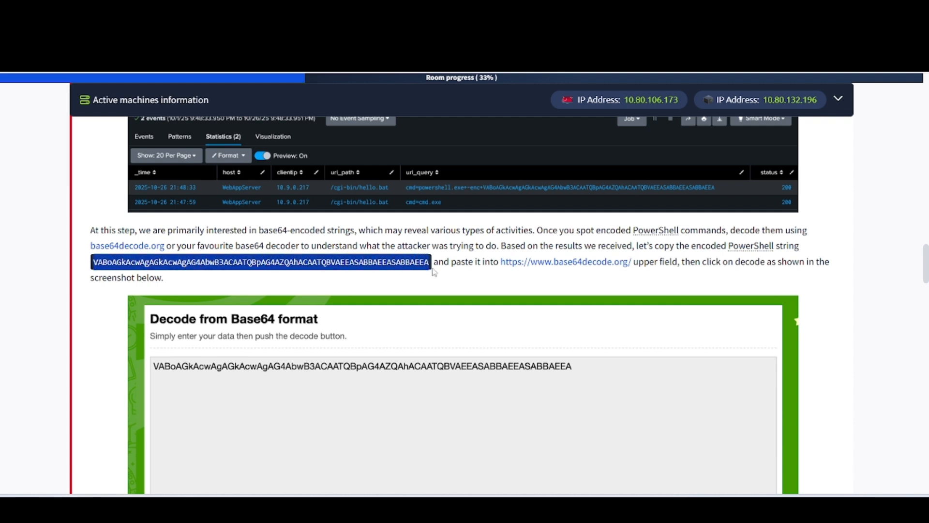
{"action": "left_click", "coordinate": [290, 39]}
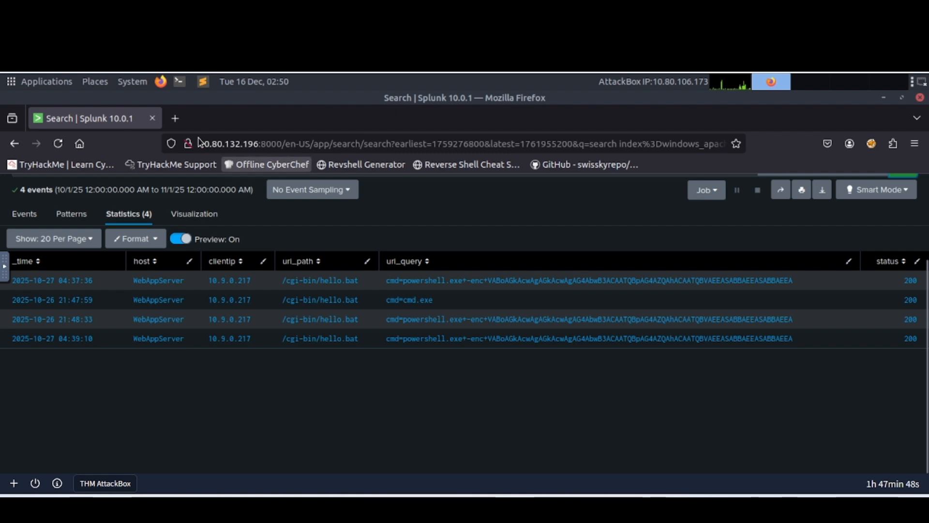
{"action": "key", "text": "ctrl+t"}
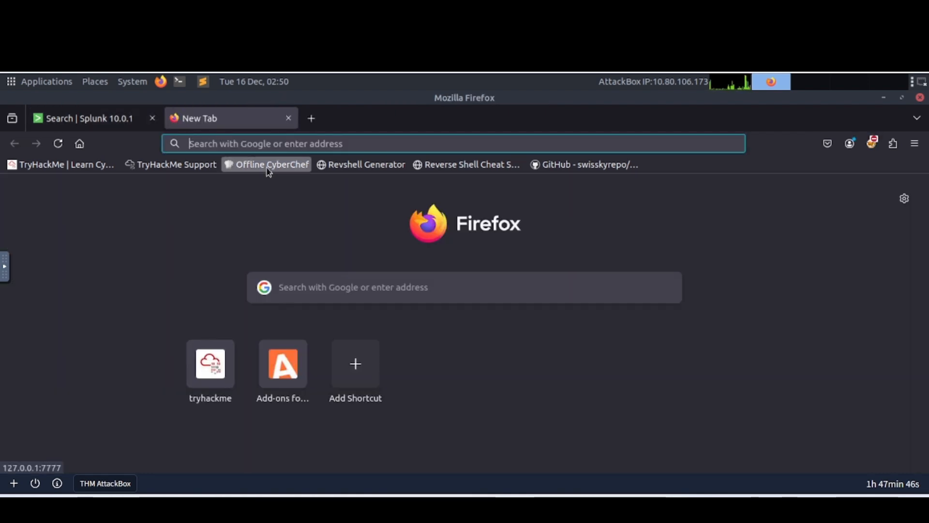
{"action": "left_click", "coordinate": [266, 164]}
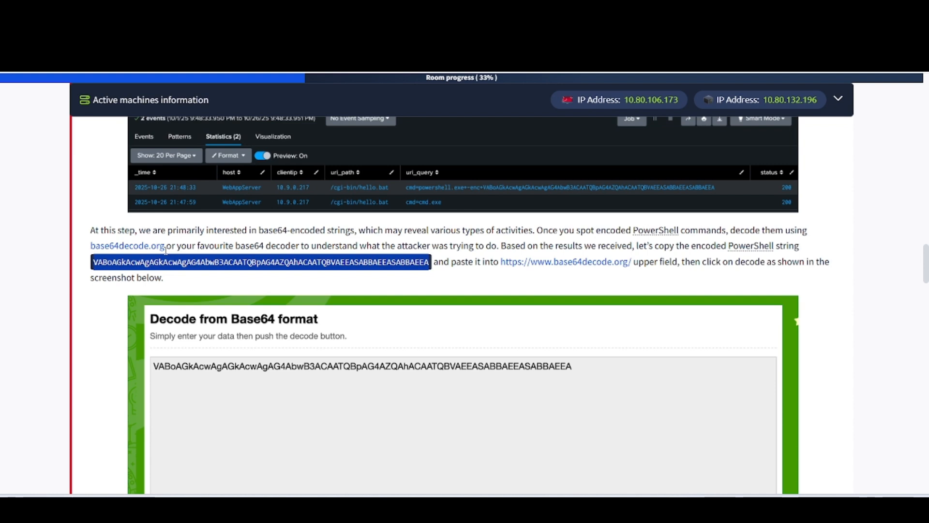
Step: Open base64decode.org from the task page and dismiss its privacy dialogs
{"action": "left_click", "coordinate": [144, 249]}
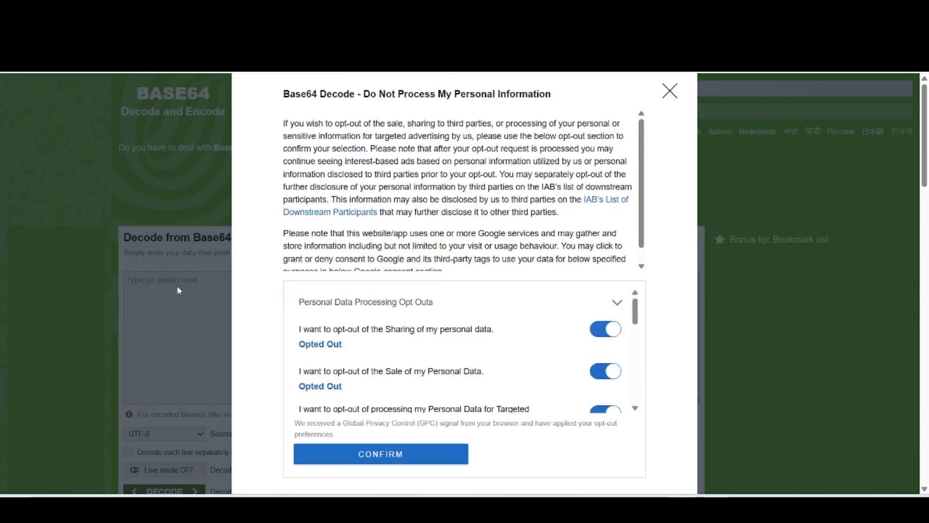
{"action": "left_click", "coordinate": [670, 91]}
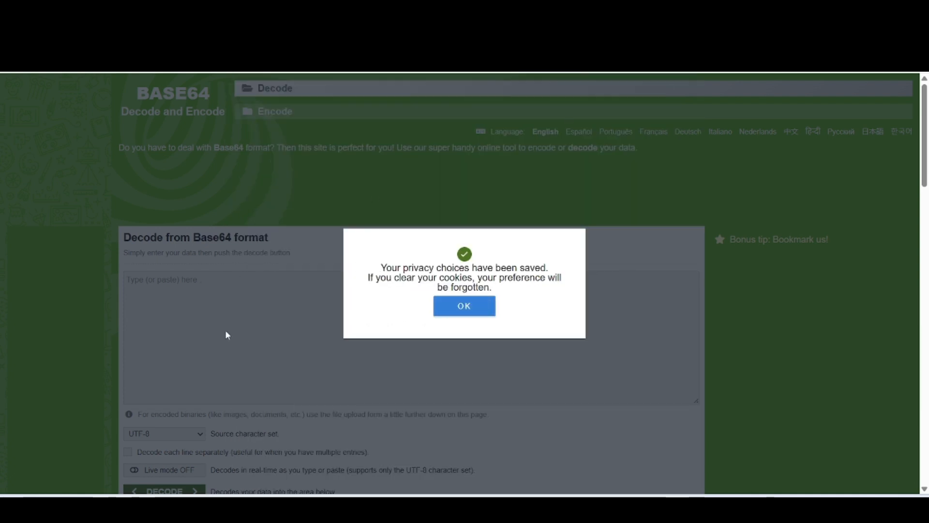
{"action": "left_click", "coordinate": [473, 310]}
Step: Paste the encoded PowerShell string into the Base64 decoder and decode it with the UTF-8 character set
{"action": "left_click", "coordinate": [225, 305]}
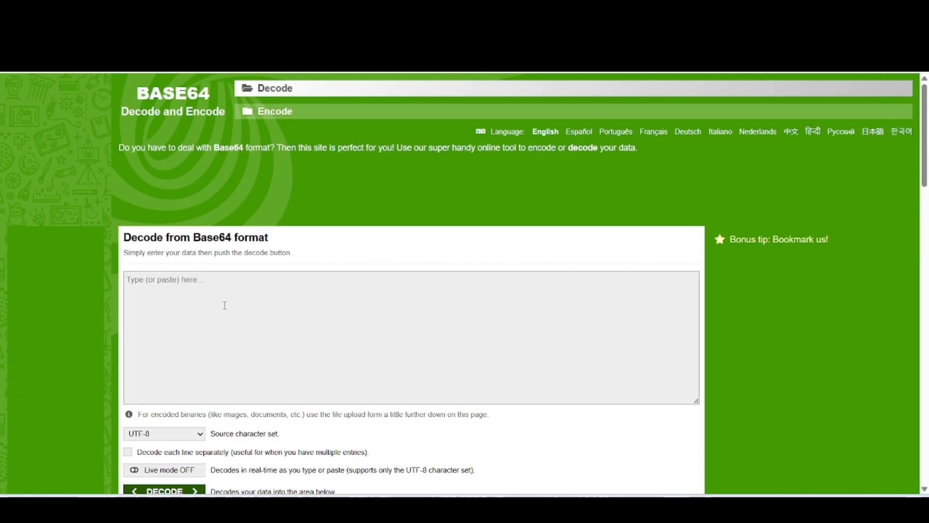
{"action": "key", "text": "ctrl+v"}
{"action": "scroll", "coordinate": [194, 291], "scroll_direction": "down", "scroll_amount": 6}
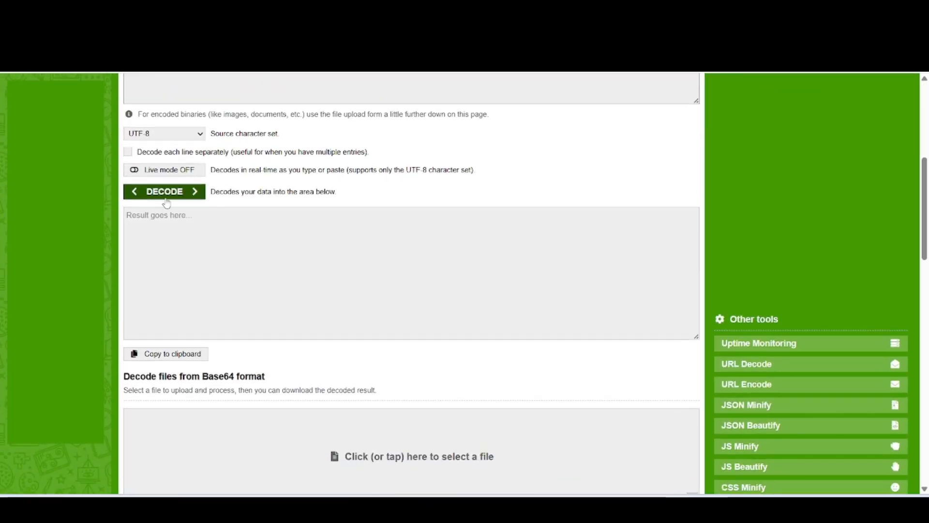
{"action": "left_click", "coordinate": [164, 192]}
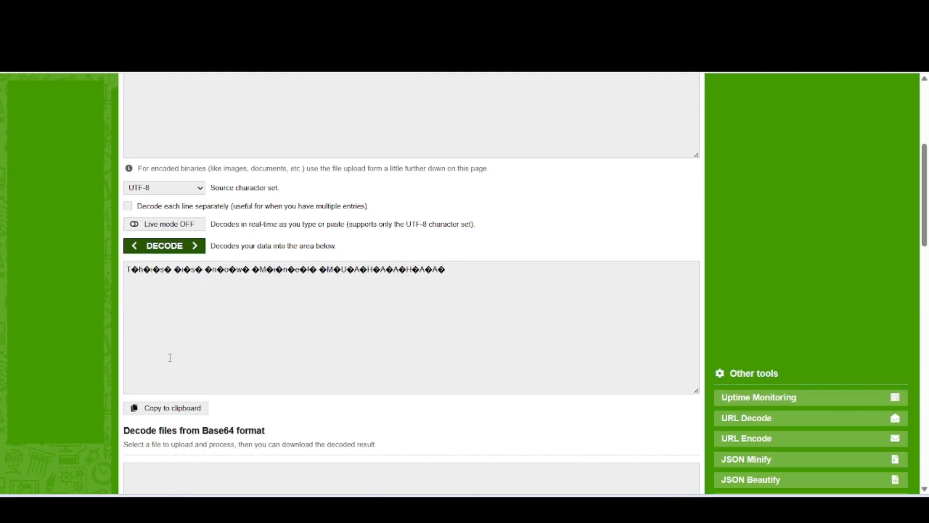
Step: Check the decoder's input and output against the task page's Base64 example and skim the following Apache error logs section
{"action": "scroll", "coordinate": [169, 357], "scroll_direction": "down", "scroll_amount": 1}
{"action": "scroll", "coordinate": [171, 363], "scroll_direction": "up", "scroll_amount": 6}
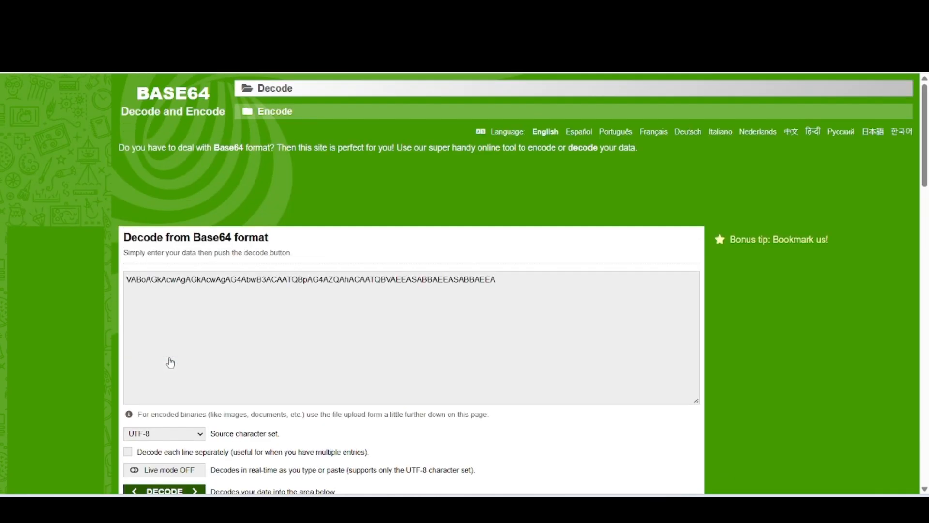
{"action": "scroll", "coordinate": [171, 363], "scroll_direction": "down", "scroll_amount": 10}
{"action": "scroll", "coordinate": [170, 361], "scroll_direction": "up", "scroll_amount": 5}
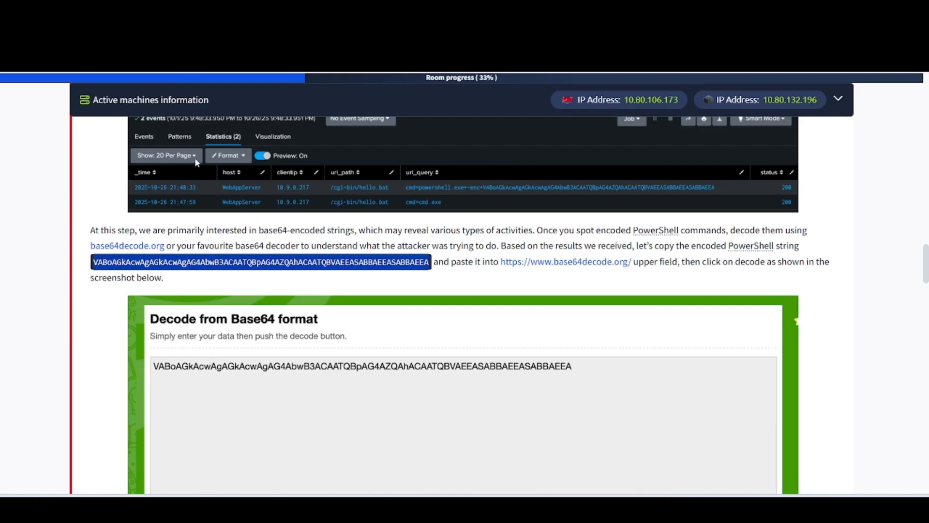
{"action": "scroll", "coordinate": [207, 303], "scroll_direction": "down", "scroll_amount": 5}
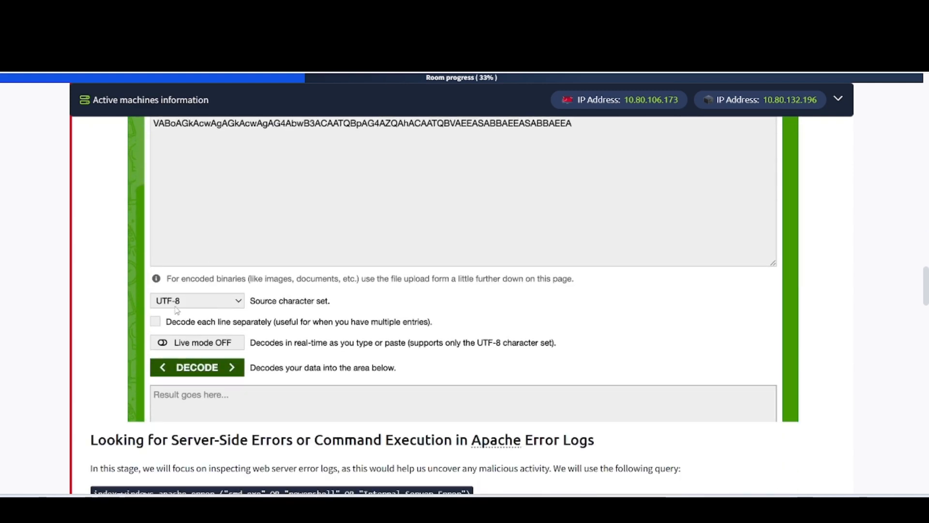
{"action": "scroll", "coordinate": [176, 310], "scroll_direction": "up", "scroll_amount": 2}
{"action": "scroll", "coordinate": [130, 226], "scroll_direction": "down", "scroll_amount": 7}
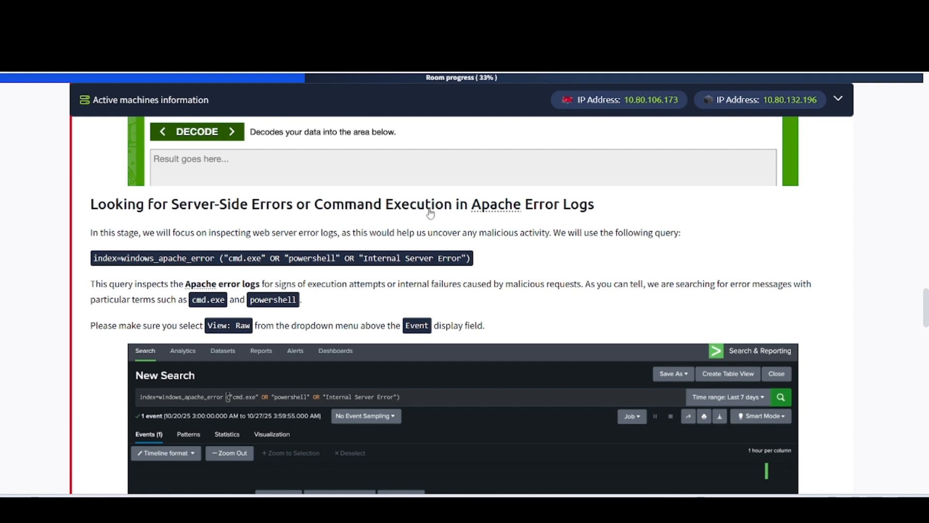
{"action": "scroll", "coordinate": [183, 235], "scroll_direction": "up", "scroll_amount": 7}
{"action": "scroll", "coordinate": [185, 242], "scroll_direction": "down", "scroll_amount": 3}
{"action": "scroll", "coordinate": [185, 242], "scroll_direction": "up", "scroll_amount": 3}
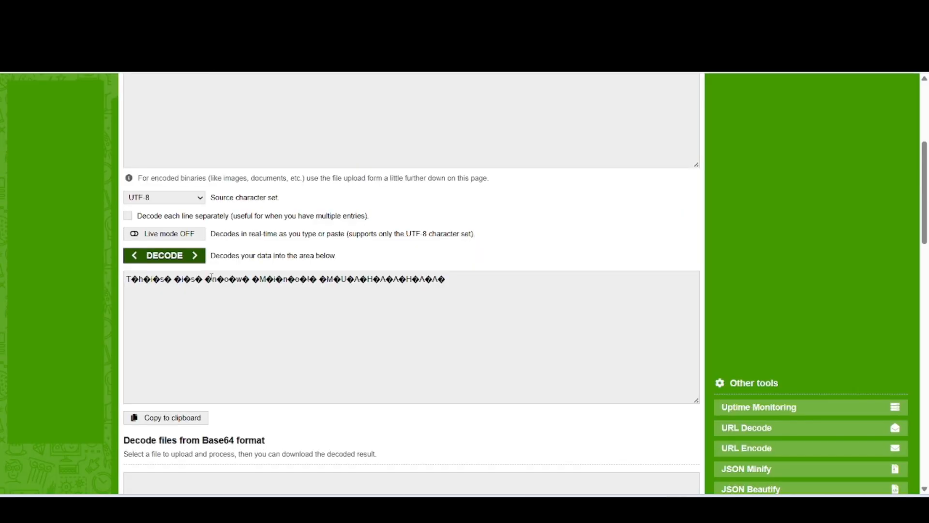
Step: Enable decoding of each line separately on base64decode.org and recheck the encoded input and the decoded output
{"action": "scroll", "coordinate": [211, 276], "scroll_direction": "down", "scroll_amount": 1}
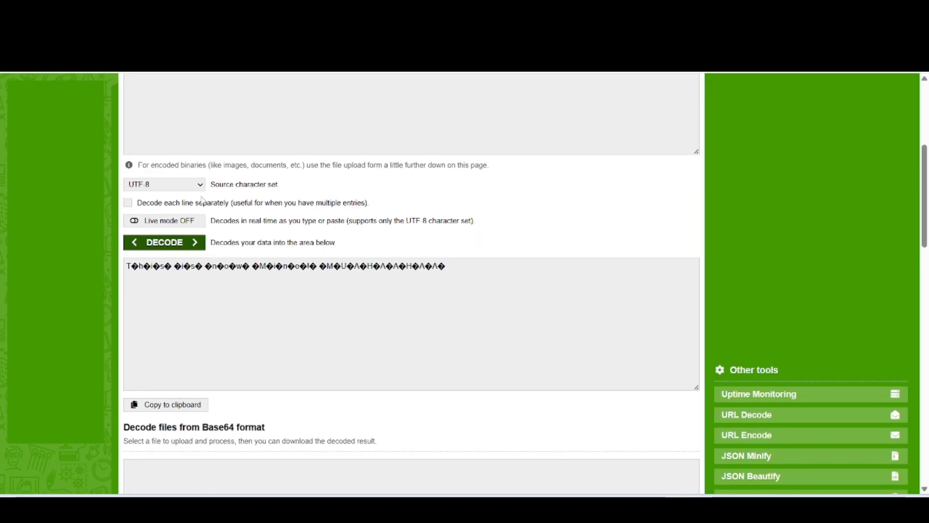
{"action": "left_click", "coordinate": [194, 188]}
{"action": "left_click", "coordinate": [274, 206]}
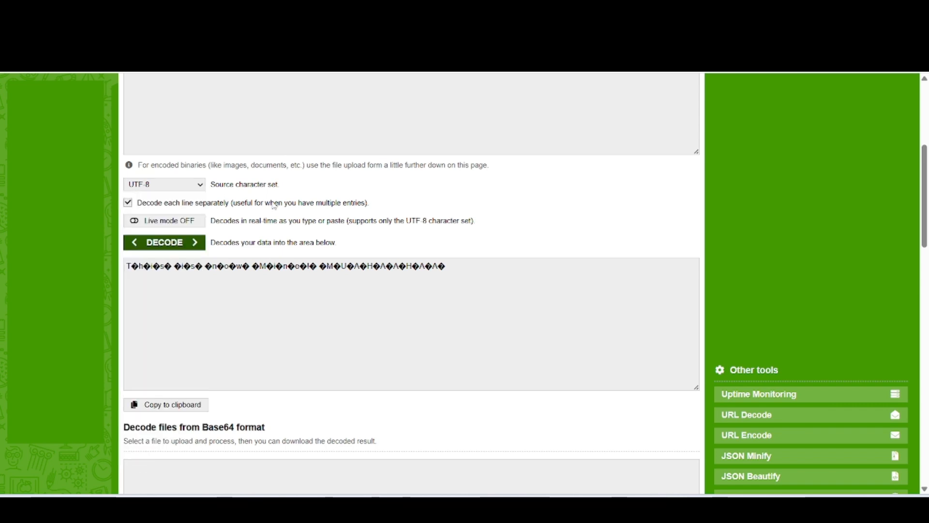
{"action": "scroll", "coordinate": [594, 325], "scroll_direction": "up", "scroll_amount": 2}
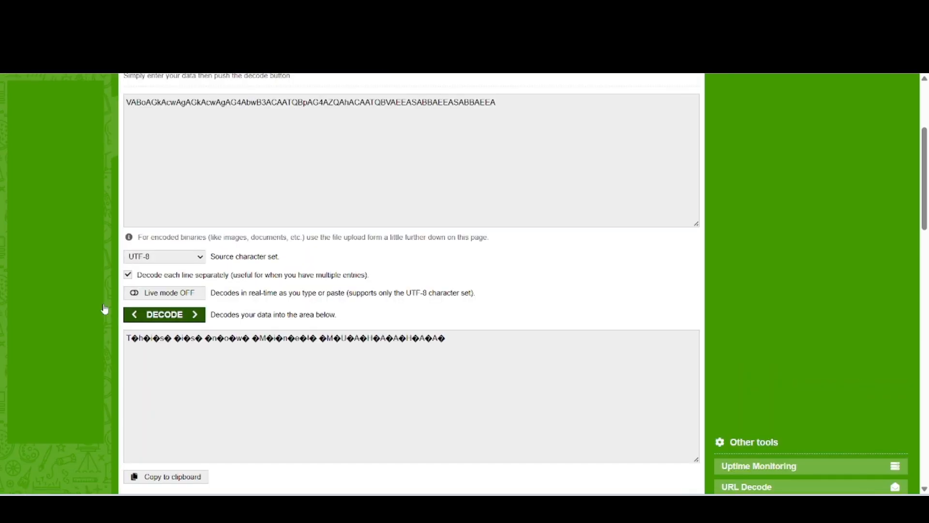
{"action": "scroll", "coordinate": [216, 197], "scroll_direction": "up", "scroll_amount": 2}
{"action": "scroll", "coordinate": [218, 200], "scroll_direction": "down", "scroll_amount": 3}
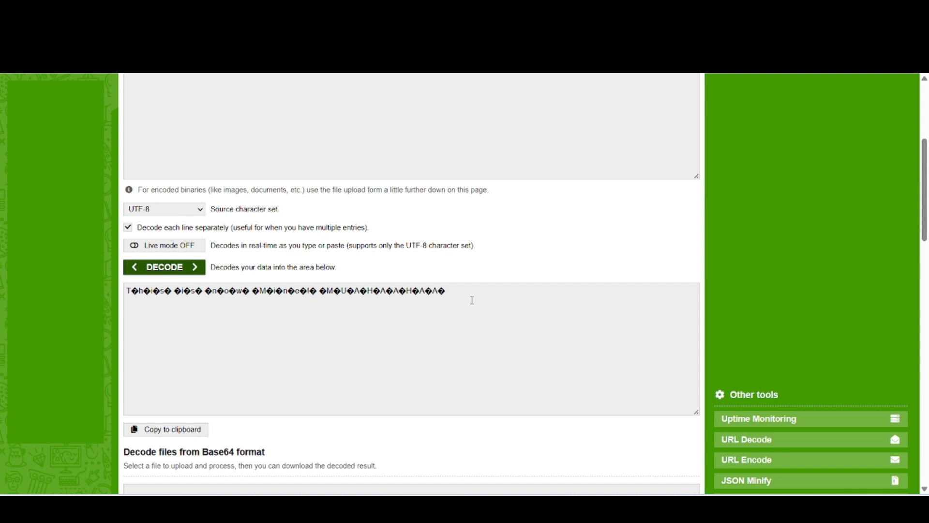
{"action": "scroll", "coordinate": [472, 301], "scroll_direction": "up", "scroll_amount": 2}
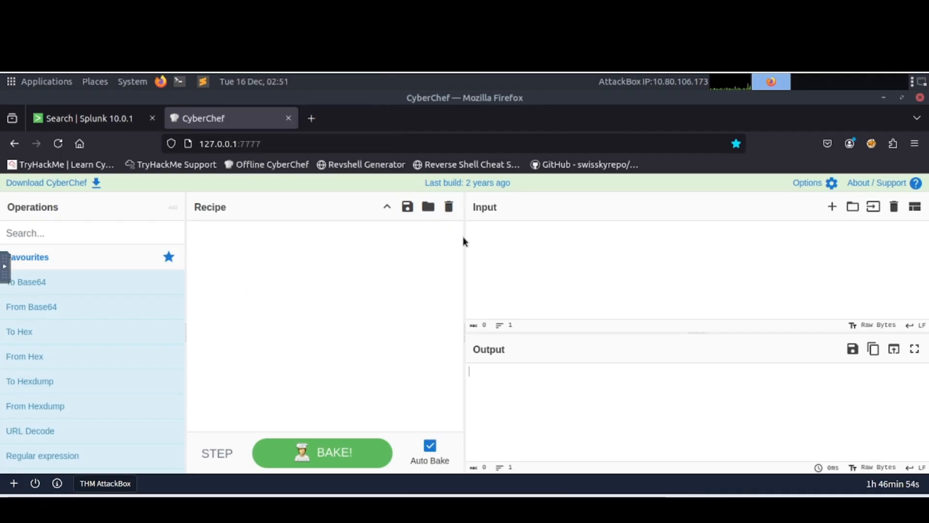
Step: In CyberChef, enter VABoAGkAcwAgAGkAcwAgAG4AbwB3ACAATQBpAG4AZQAhACAATQBVAEEASABBAEEASABBAEEA as input and add From Base64 to the recipe
{"action": "type", "text": "VABoAGkAcwAgAGkAcwAgAG4AbwB3ACAATQBpAG4AZQAhACAATQBVAEEASABBAEEASABBAEEA"}
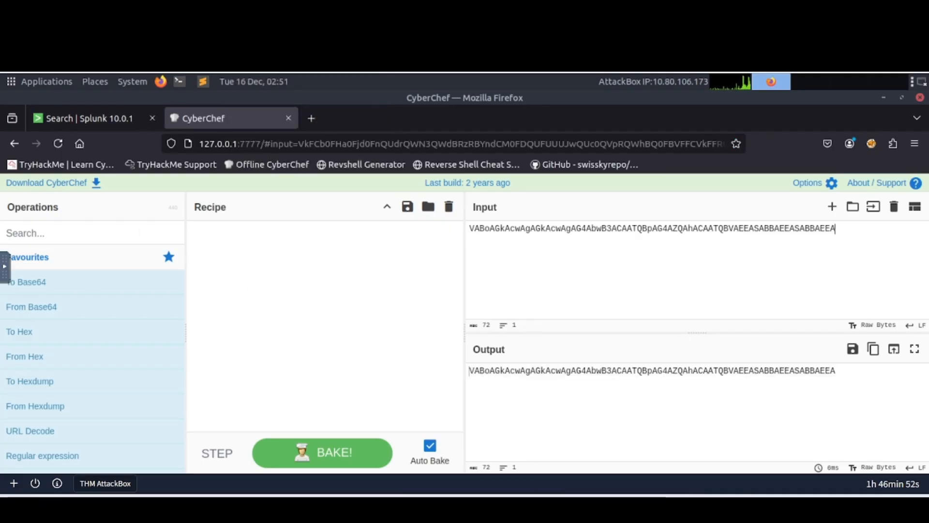
{"action": "left_click_drag", "start_coordinate": [46, 306], "coordinate": [295, 242]}
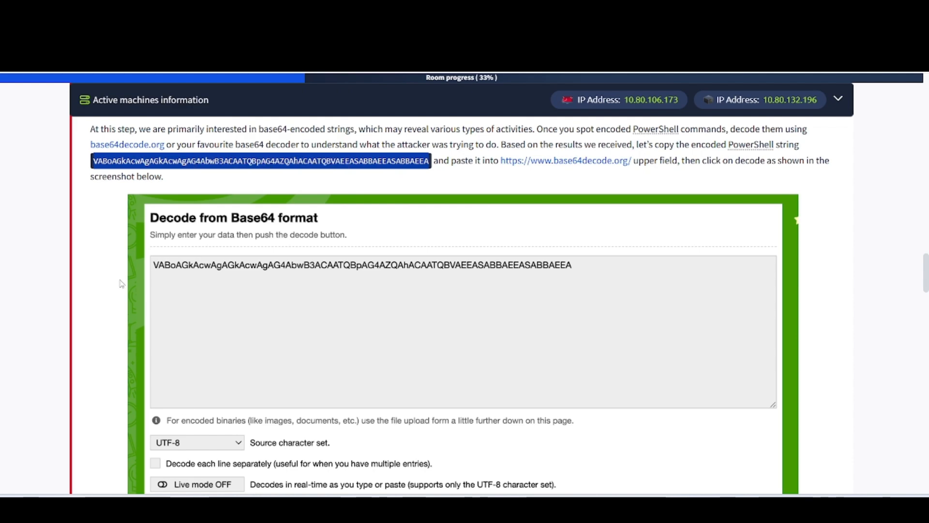
Step: Copy the query index=windows_apache_error ("cmd.exe" OR "powershell" OR "Internal Server Error") from the task page's Apache error logs section
{"action": "scroll", "coordinate": [121, 284], "scroll_direction": "down", "scroll_amount": 10}
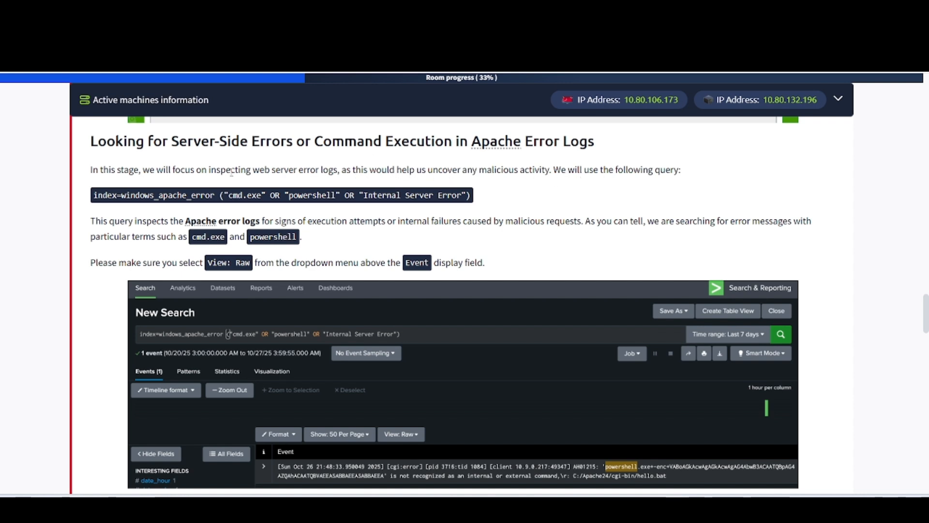
{"action": "left_click_drag", "start_coordinate": [94, 198], "coordinate": [478, 199]}
{"action": "key", "text": "ctrl+c"}
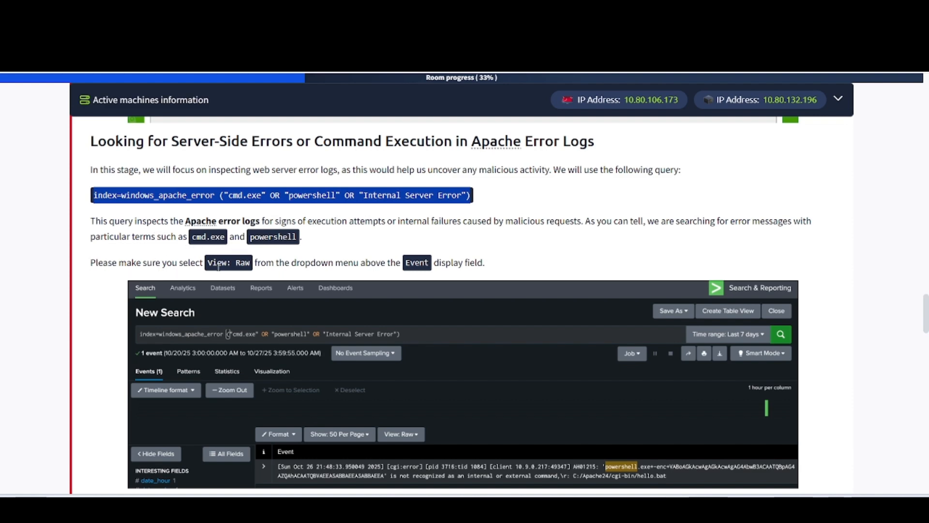
Step: Replace the Splunk search with index=windows_apache_error ("cmd.exe" OR "powershell" OR "Internal Server Error") and run it
{"action": "scroll", "coordinate": [275, 275], "scroll_direction": "down", "scroll_amount": 2}
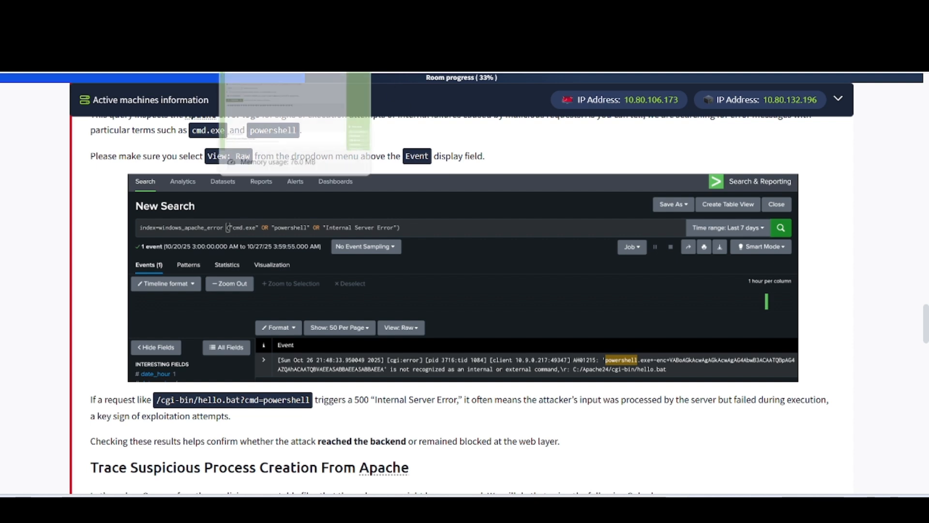
{"action": "left_click", "coordinate": [261, 9]}
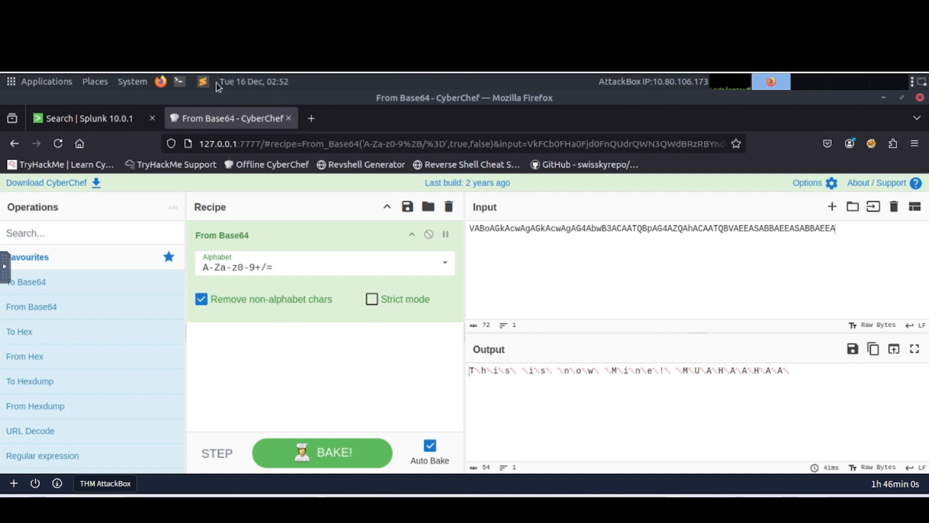
{"action": "left_click", "coordinate": [101, 125]}
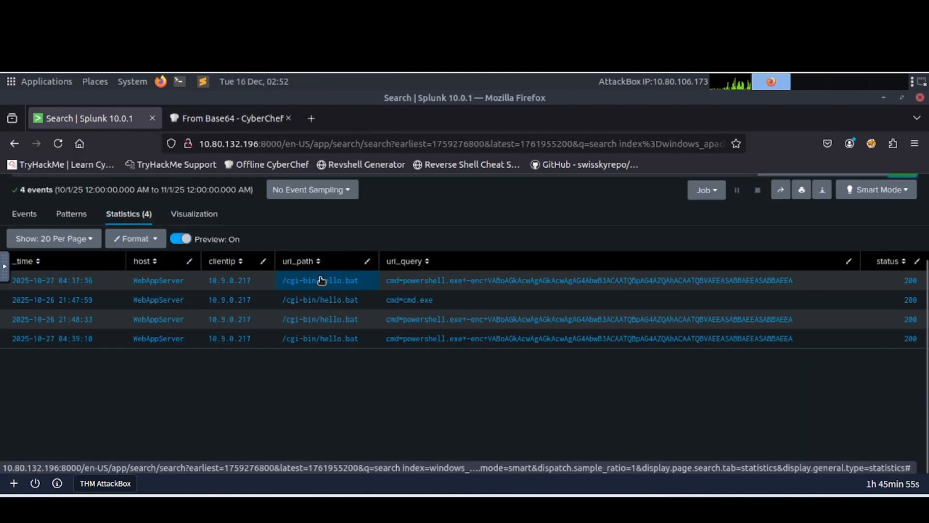
{"action": "scroll", "coordinate": [315, 278], "scroll_direction": "up", "scroll_amount": 3}
{"action": "left_click", "coordinate": [289, 268]}
{"action": "key", "text": "ctrl+a"}
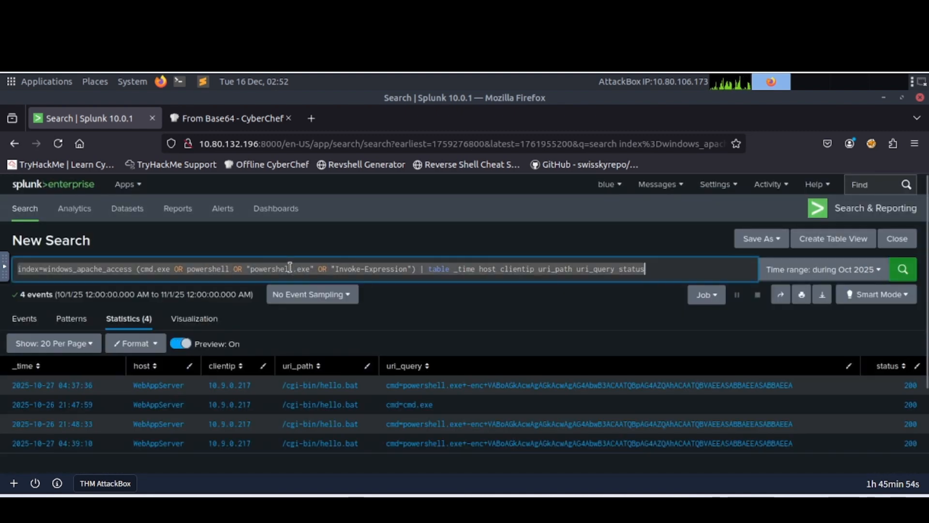
{"action": "key", "text": "BackSpace"}
{"action": "key", "text": "ctrl+v"}
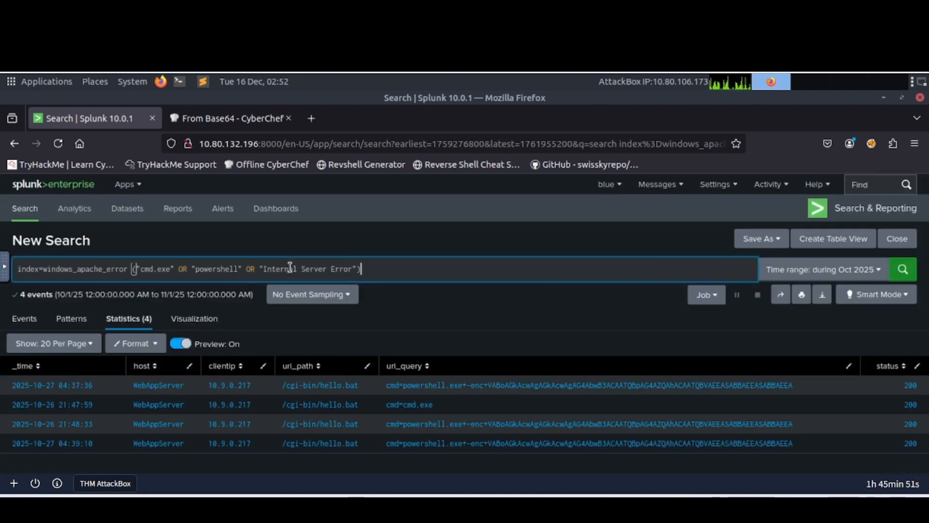
{"action": "key", "text": "Return"}
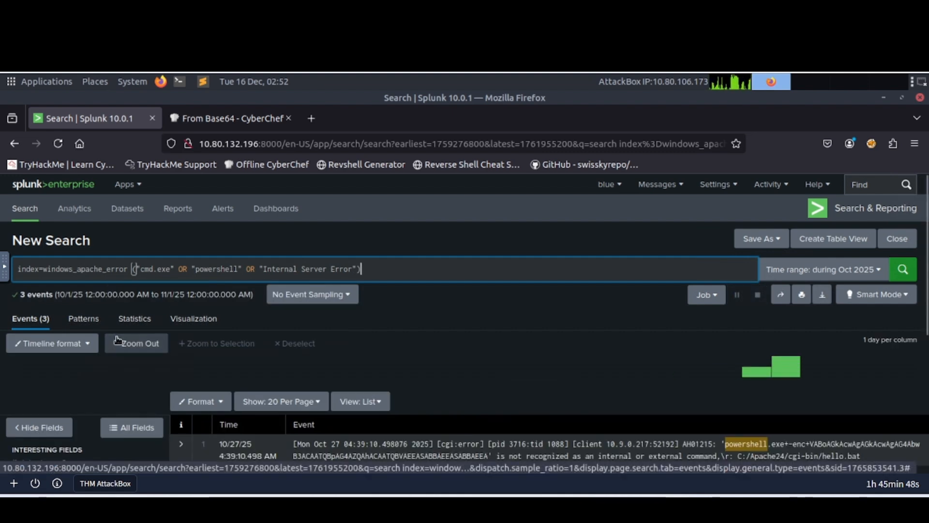
{"action": "scroll", "coordinate": [249, 331], "scroll_direction": "down", "scroll_amount": 2}
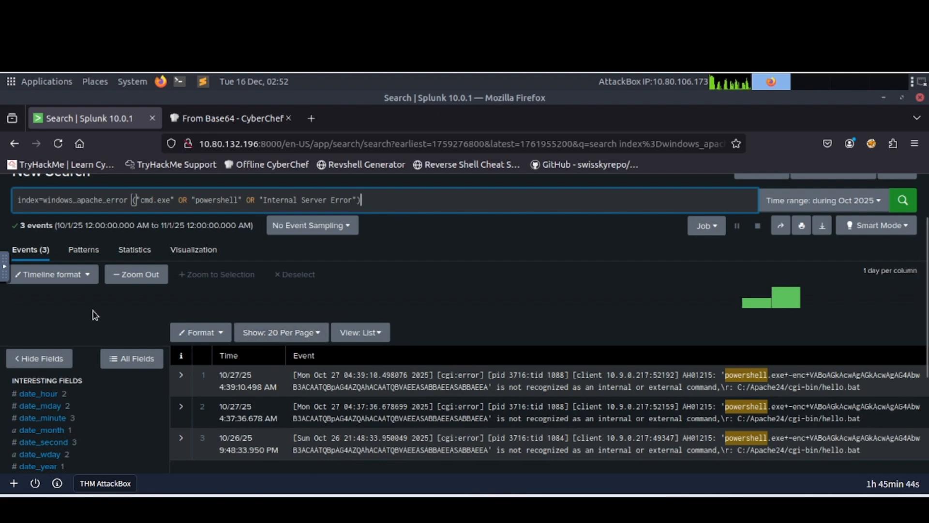
{"action": "scroll", "coordinate": [95, 315], "scroll_direction": "down", "scroll_amount": 2}
{"action": "left_click", "coordinate": [90, 205]}
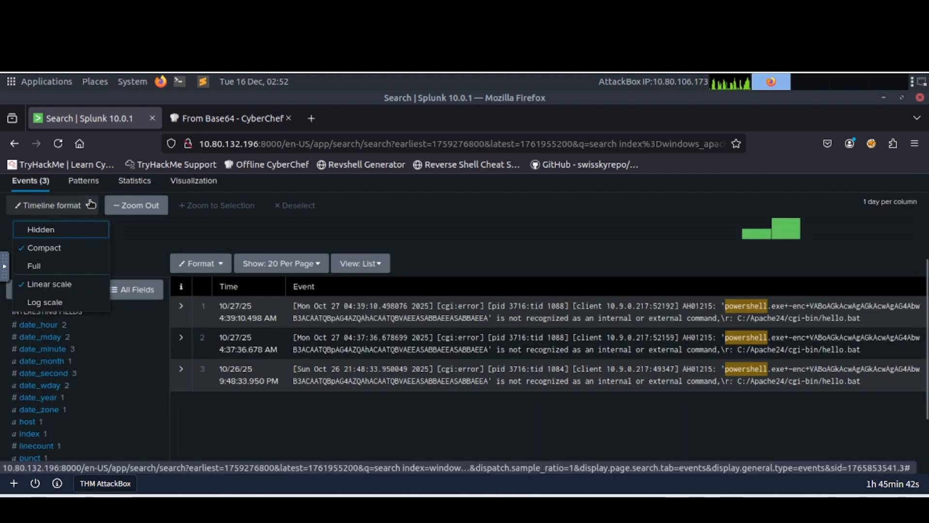
{"action": "left_click", "coordinate": [377, 228]}
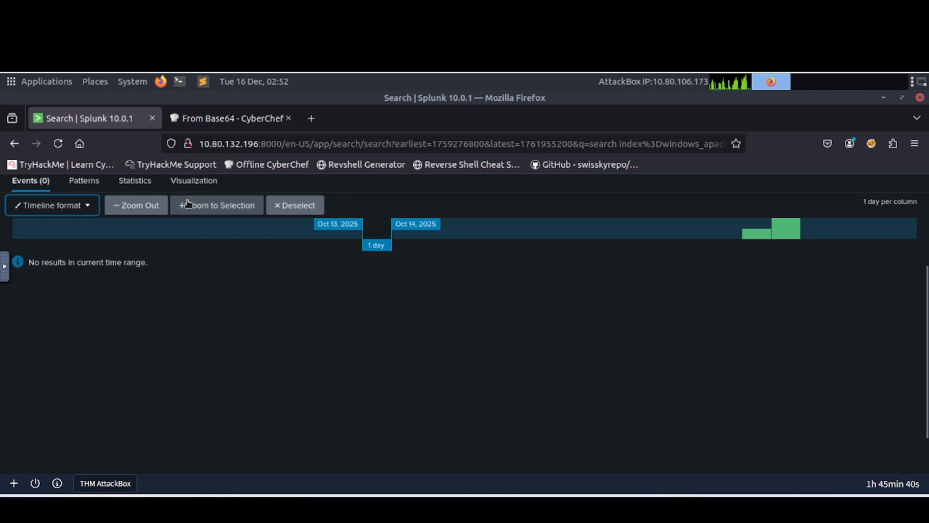
{"action": "scroll", "coordinate": [190, 274], "scroll_direction": "up", "scroll_amount": 4}
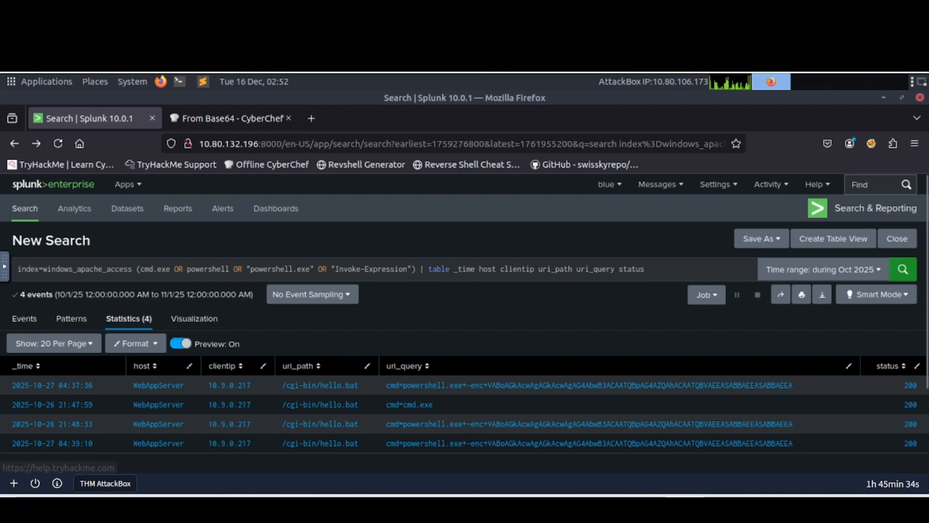
Step: Return to the TryHackMe task page and skim the remaining sections and the questions after the Apache error logs section
{"action": "left_click", "coordinate": [246, 10]}
{"action": "left_click", "coordinate": [165, 10]}
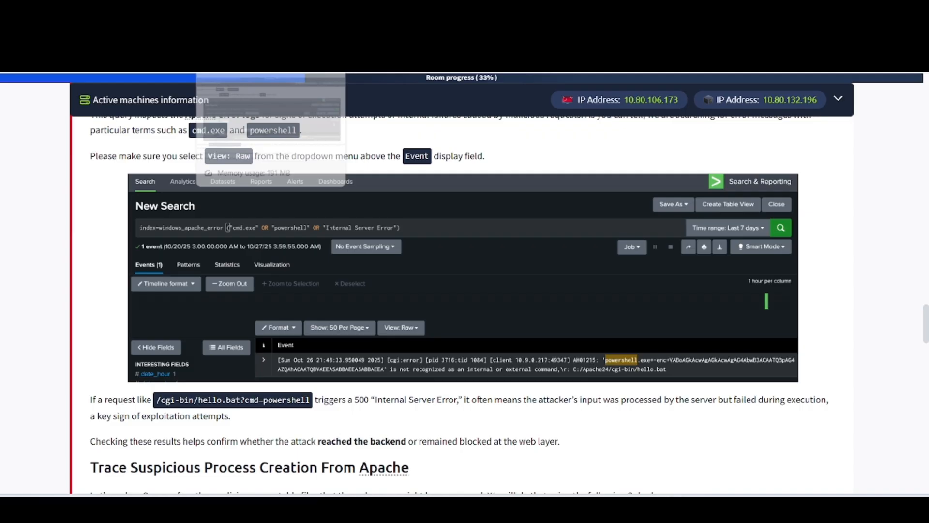
{"action": "scroll", "coordinate": [125, 391], "scroll_direction": "down", "scroll_amount": 10}
{"action": "scroll", "coordinate": [124, 391], "scroll_direction": "down", "scroll_amount": 7}
{"action": "scroll", "coordinate": [125, 391], "scroll_direction": "up", "scroll_amount": 10}
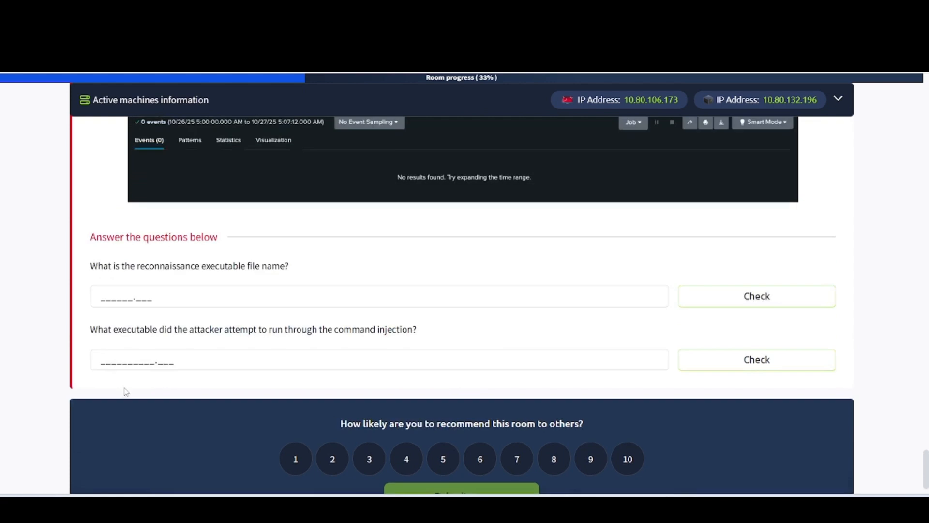
{"action": "scroll", "coordinate": [125, 391], "scroll_direction": "down", "scroll_amount": 5}
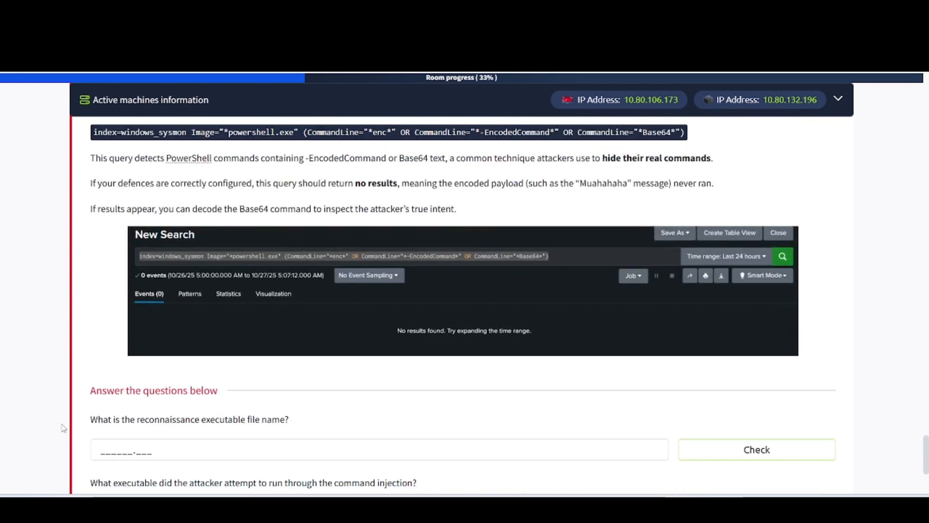
{"action": "scroll", "coordinate": [63, 428], "scroll_direction": "down", "scroll_amount": 2}
{"action": "scroll", "coordinate": [63, 427], "scroll_direction": "up", "scroll_amount": 10}
{"action": "scroll", "coordinate": [63, 428], "scroll_direction": "up", "scroll_amount": 10}
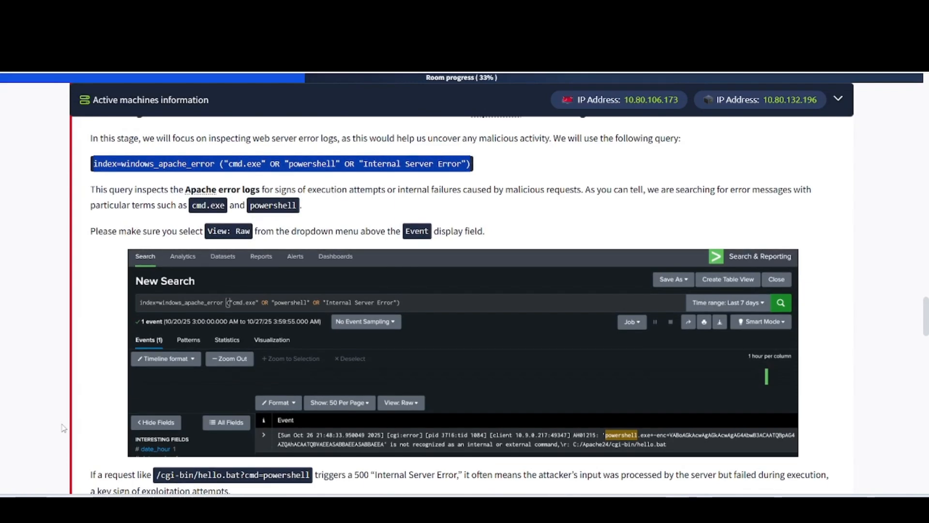
{"action": "scroll", "coordinate": [63, 428], "scroll_direction": "down", "scroll_amount": 2}
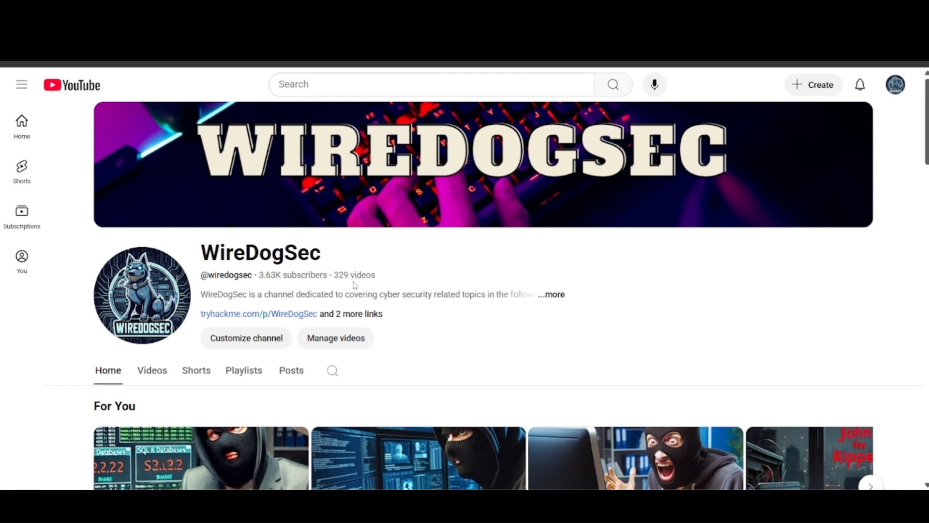
Step: Browse the posts and playlists of the WireDogSec channel on YouTube
{"action": "scroll", "coordinate": [378, 315], "scroll_direction": "down", "scroll_amount": 2}
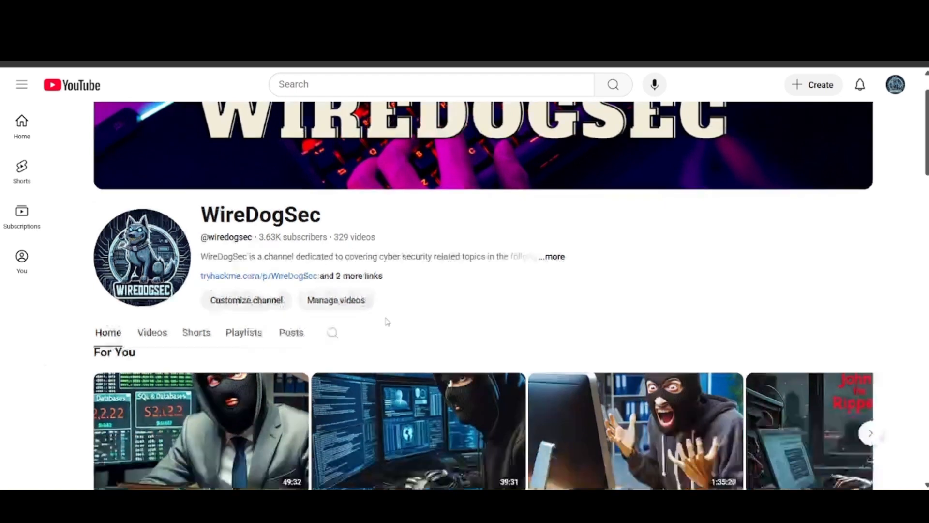
{"action": "left_click", "coordinate": [290, 283]}
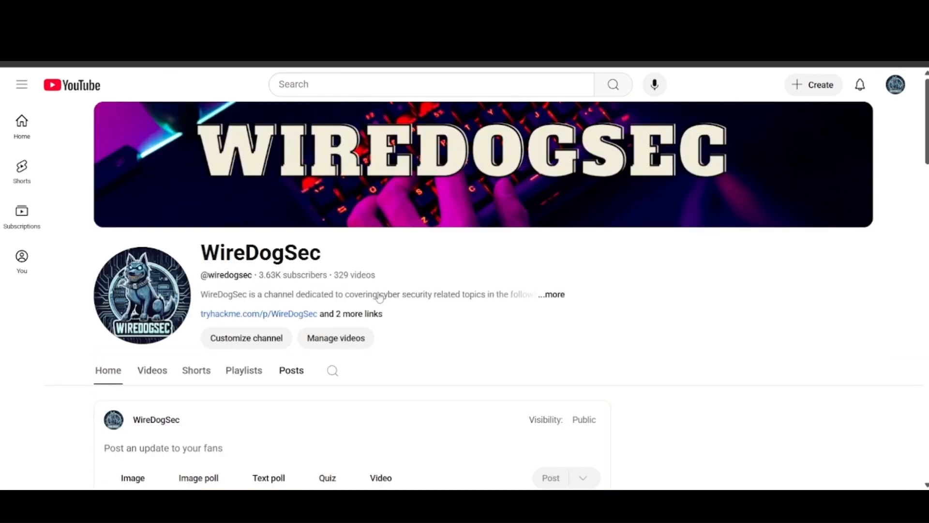
{"action": "scroll", "coordinate": [358, 388], "scroll_direction": "down", "scroll_amount": 5}
{"action": "scroll", "coordinate": [286, 358], "scroll_direction": "down", "scroll_amount": 6}
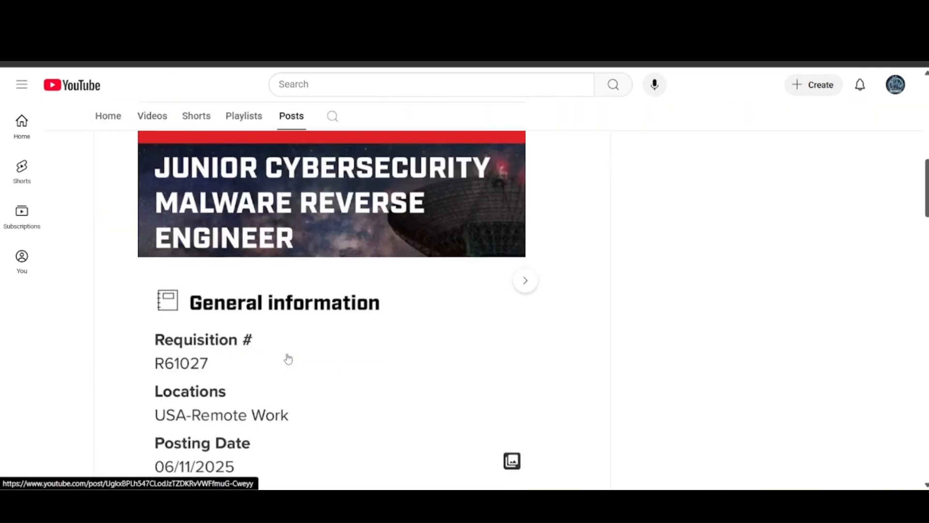
{"action": "scroll", "coordinate": [287, 357], "scroll_direction": "up", "scroll_amount": 10}
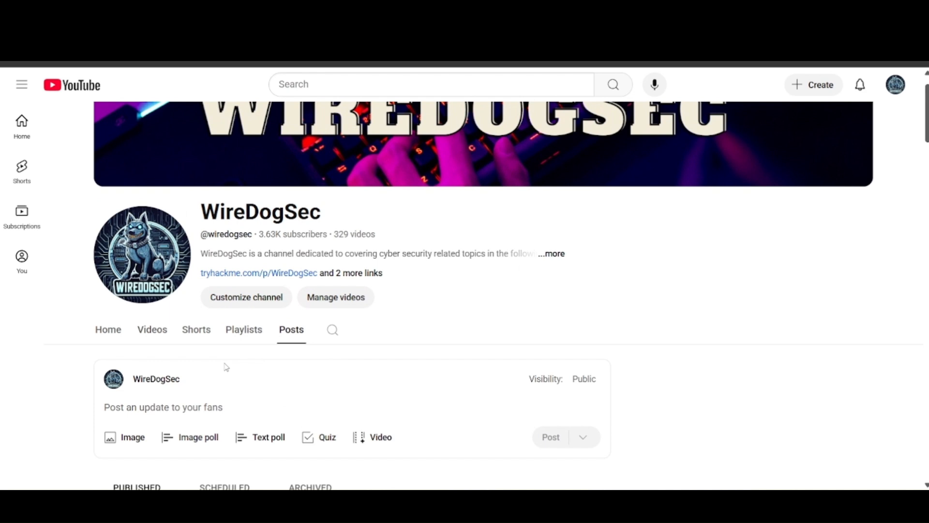
{"action": "left_click", "coordinate": [232, 342]}
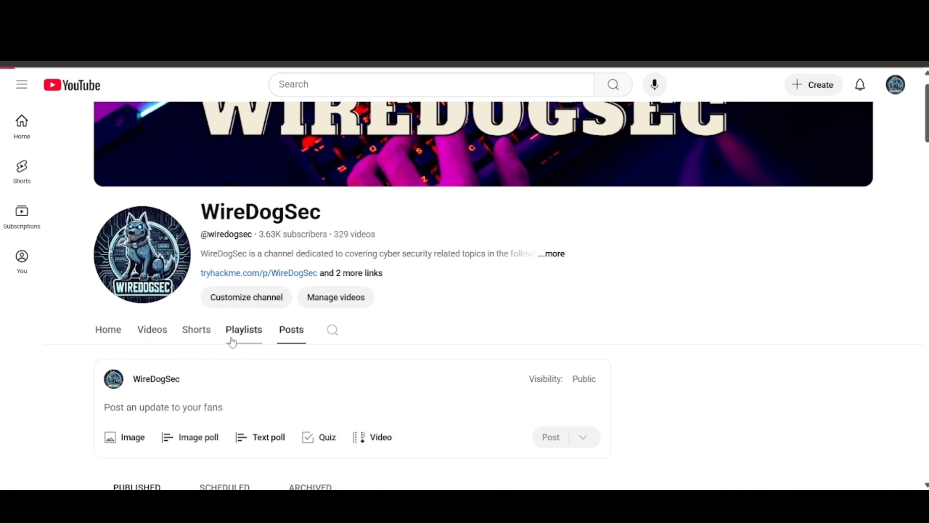
{"action": "scroll", "coordinate": [317, 353], "scroll_direction": "down", "scroll_amount": 3}
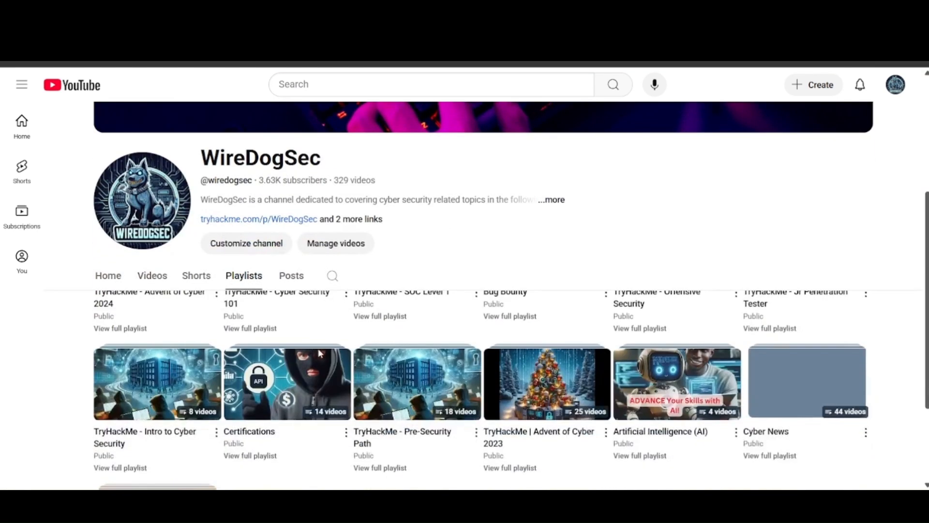
{"action": "scroll", "coordinate": [318, 352], "scroll_direction": "down", "scroll_amount": 3}
{"action": "scroll", "coordinate": [318, 352], "scroll_direction": "up", "scroll_amount": 5}
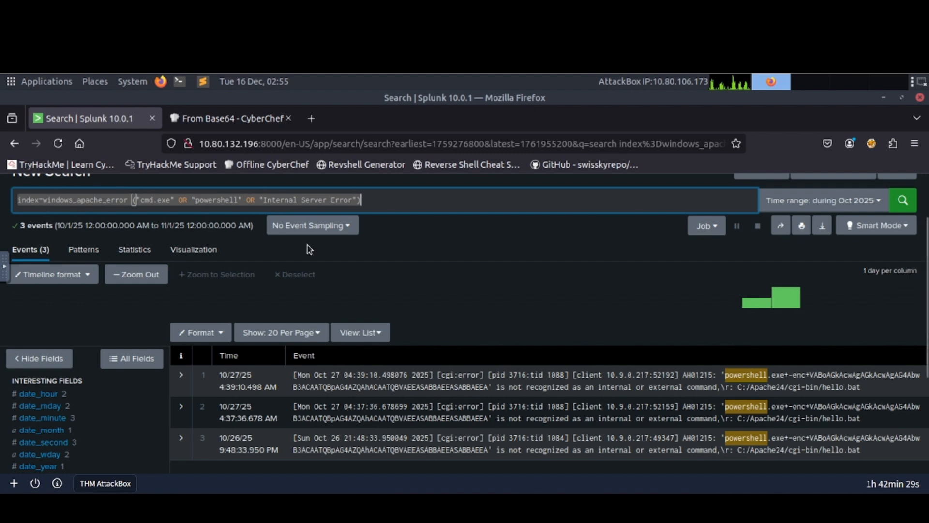
Step: In Splunk, show the Apache error events in the Raw view
{"action": "left_click", "coordinate": [371, 334]}
{"action": "left_click", "coordinate": [358, 357]}
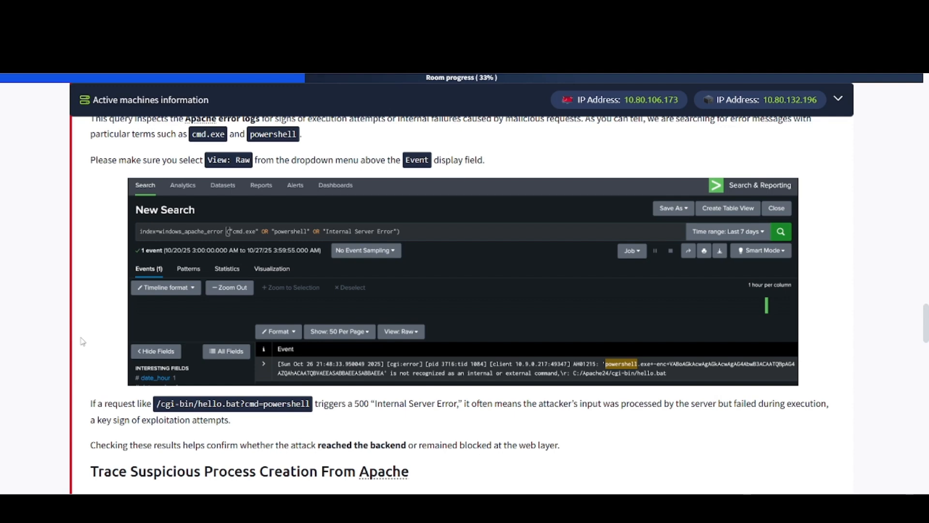
Step: Read the task page's section on suspicious process creation from Apache and copy its query index=windows_sysmon ParentImage="*httpd.exe"
{"action": "scroll", "coordinate": [83, 342], "scroll_direction": "down", "scroll_amount": 3}
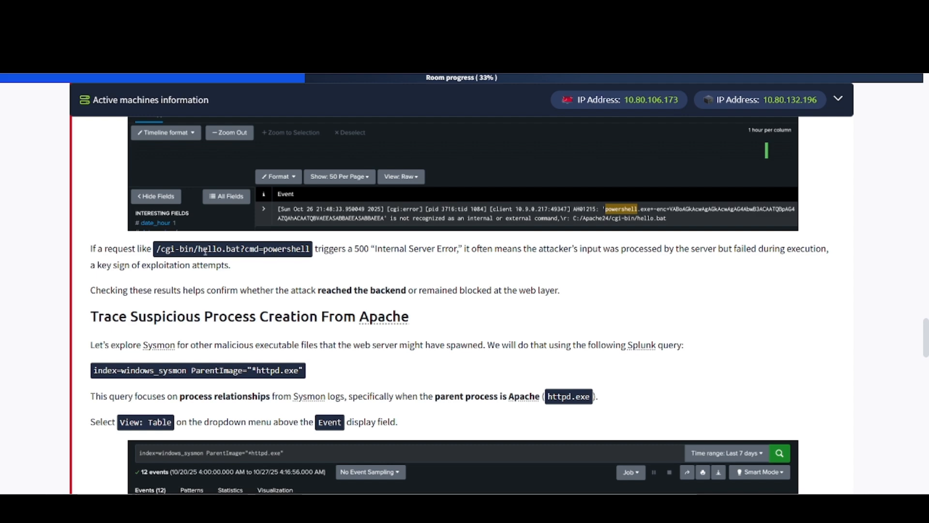
{"action": "scroll", "coordinate": [160, 271], "scroll_direction": "down", "scroll_amount": 2}
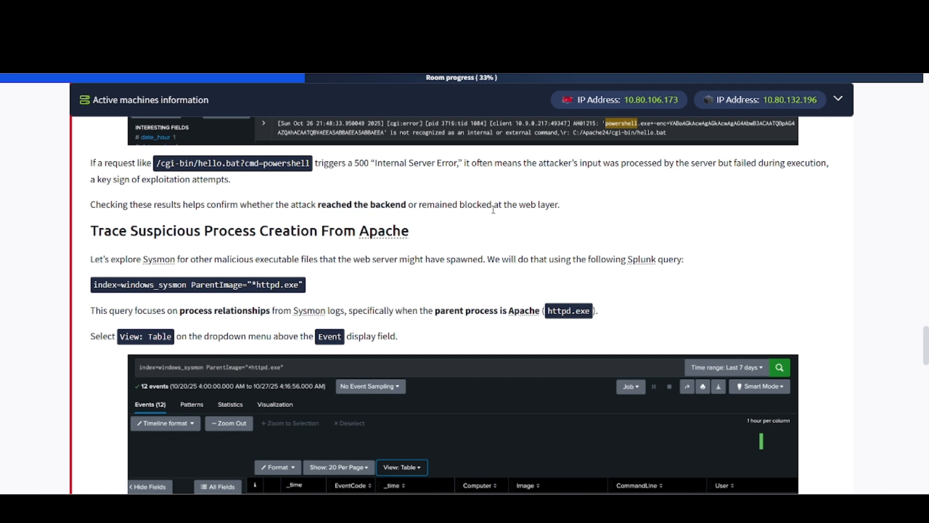
{"action": "scroll", "coordinate": [261, 215], "scroll_direction": "down", "scroll_amount": 2}
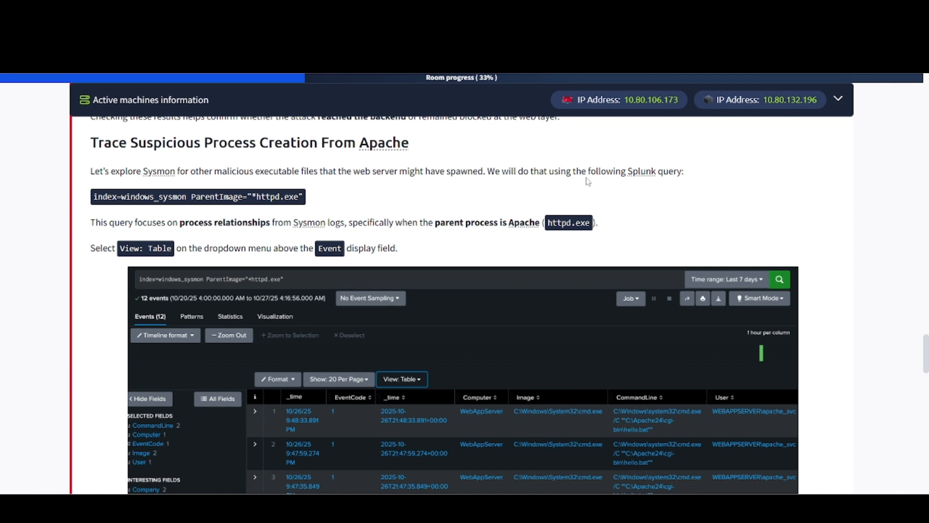
{"action": "left_click_drag", "start_coordinate": [306, 201], "coordinate": [95, 195]}
{"action": "key", "text": "ctrl+c"}
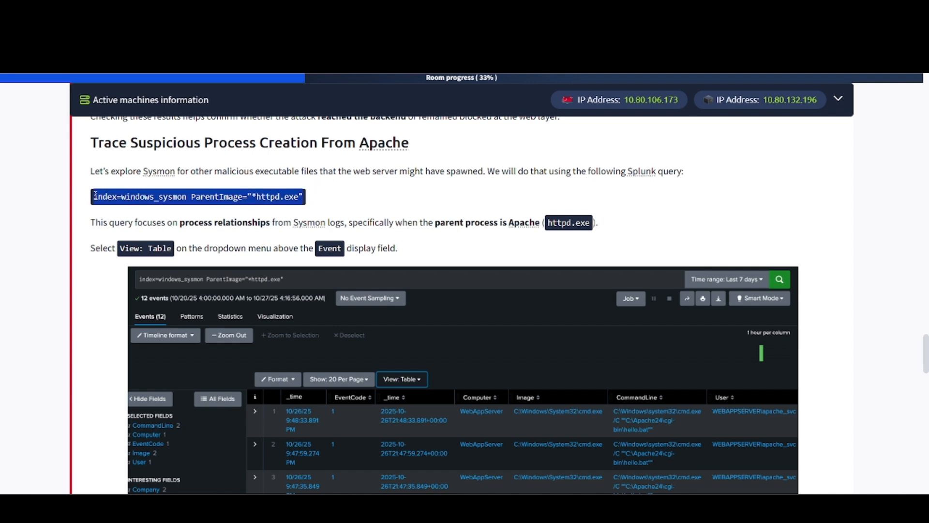
{"action": "left_click", "coordinate": [210, 207]}
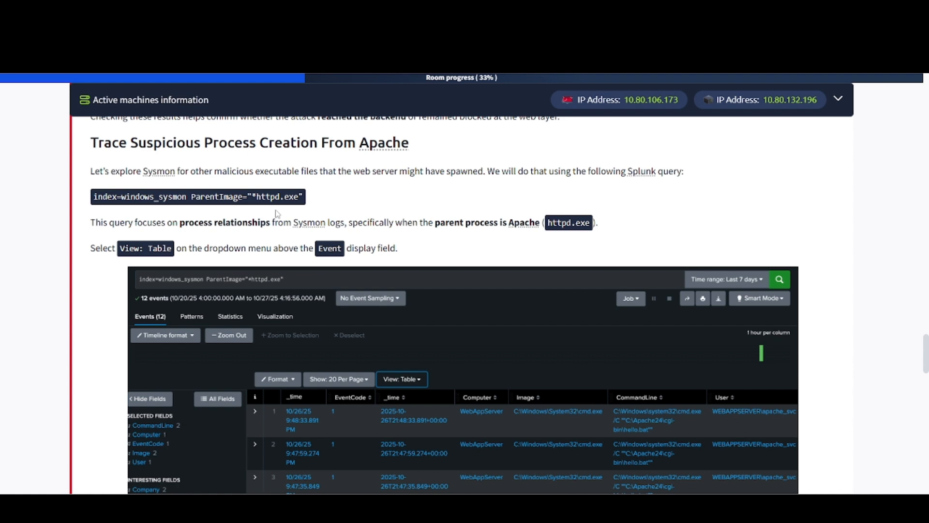
{"action": "scroll", "coordinate": [277, 213], "scroll_direction": "down", "scroll_amount": 1}
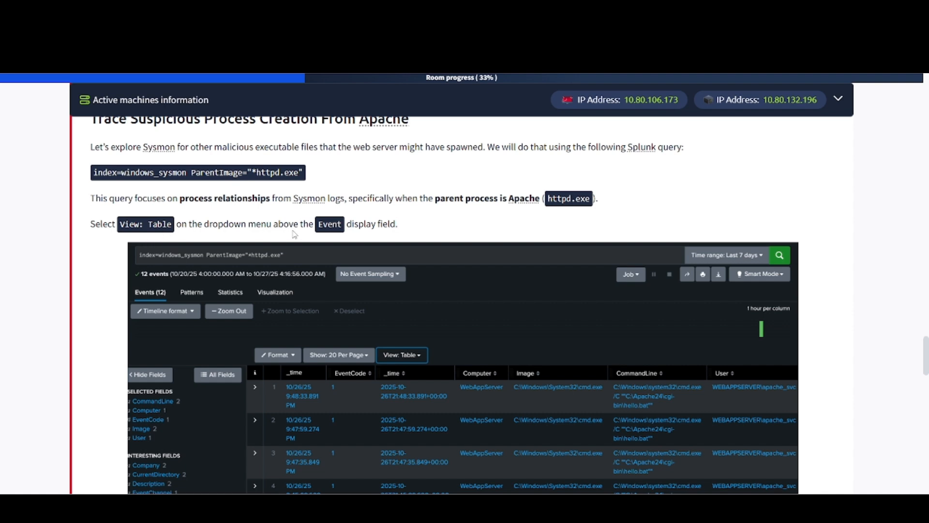
{"action": "scroll", "coordinate": [241, 119], "scroll_direction": "down", "scroll_amount": 1}
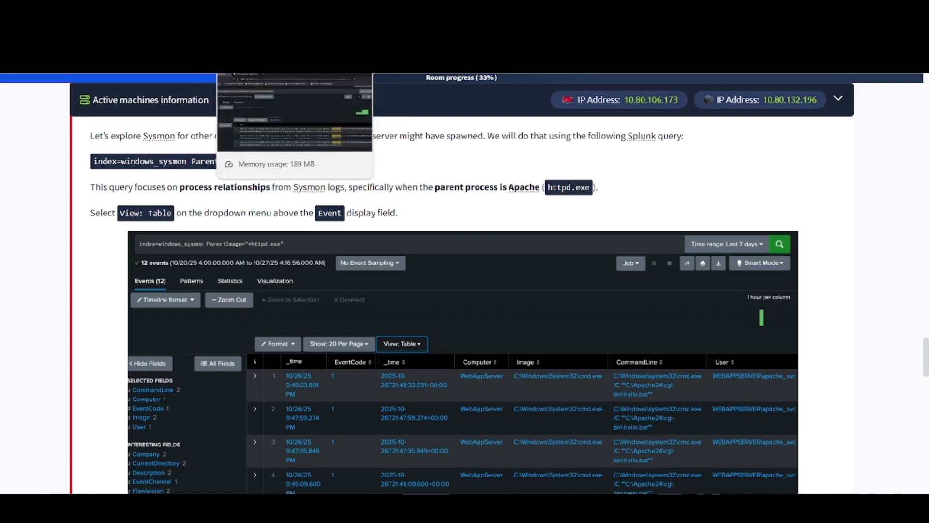
Step: In Splunk, run index=windows_sysmon ParentImage="*httpd.exe" and show the resulting events in the Table view
{"action": "left_click", "coordinate": [242, 14]}
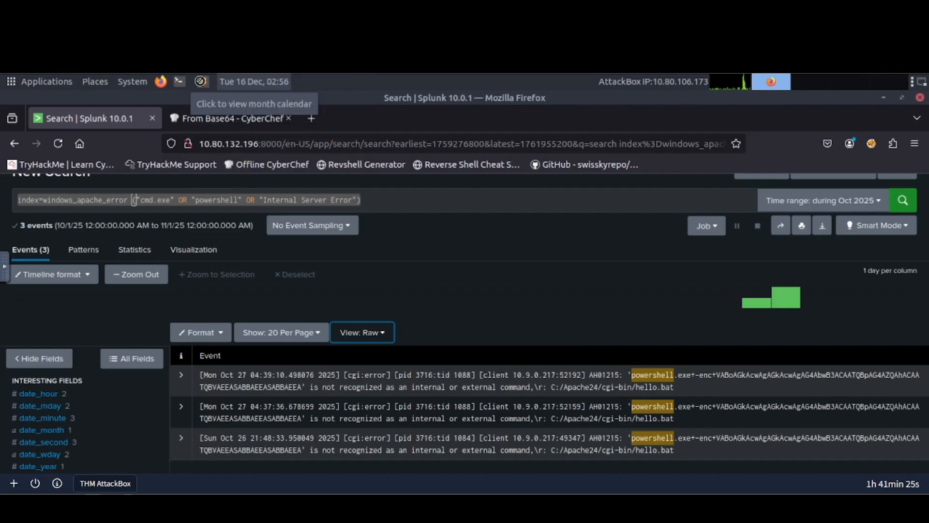
{"action": "left_click", "coordinate": [186, 201]}
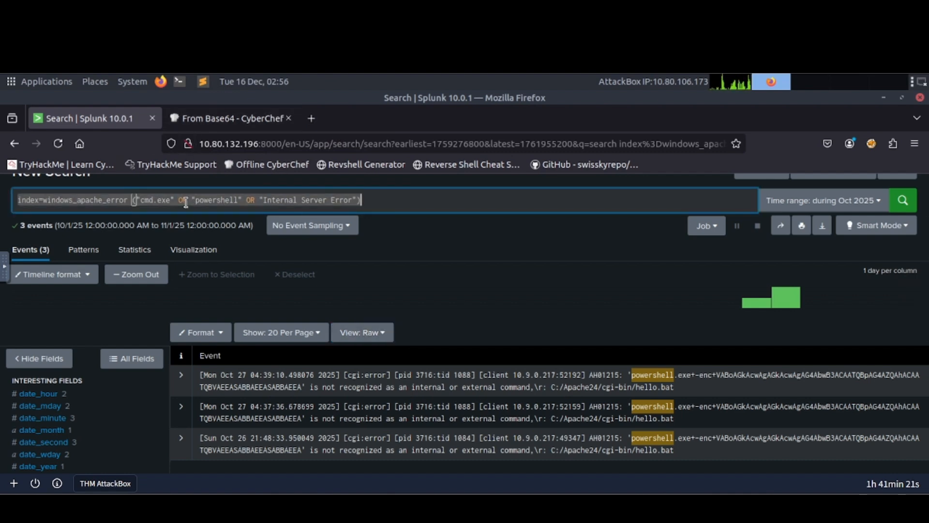
{"action": "key", "text": "ctrl+v"}
{"action": "key", "text": "Return"}
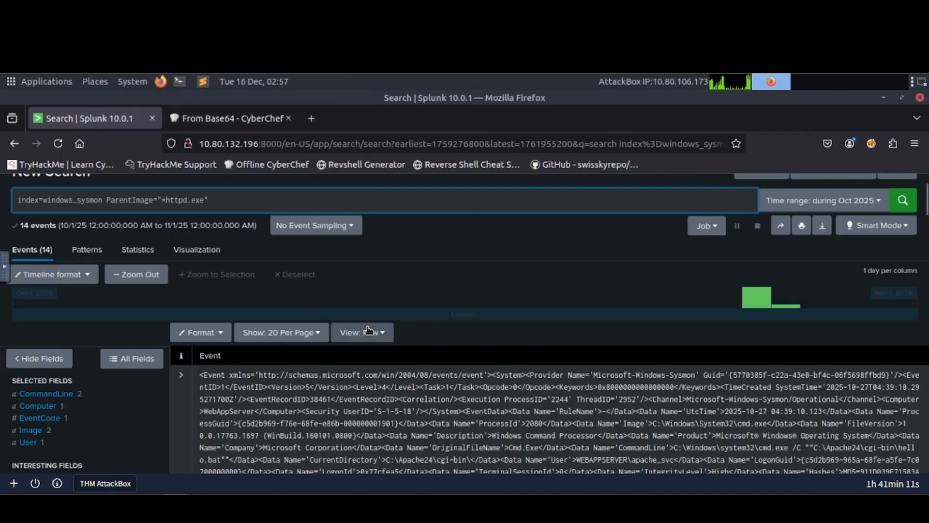
{"action": "left_click", "coordinate": [367, 332]}
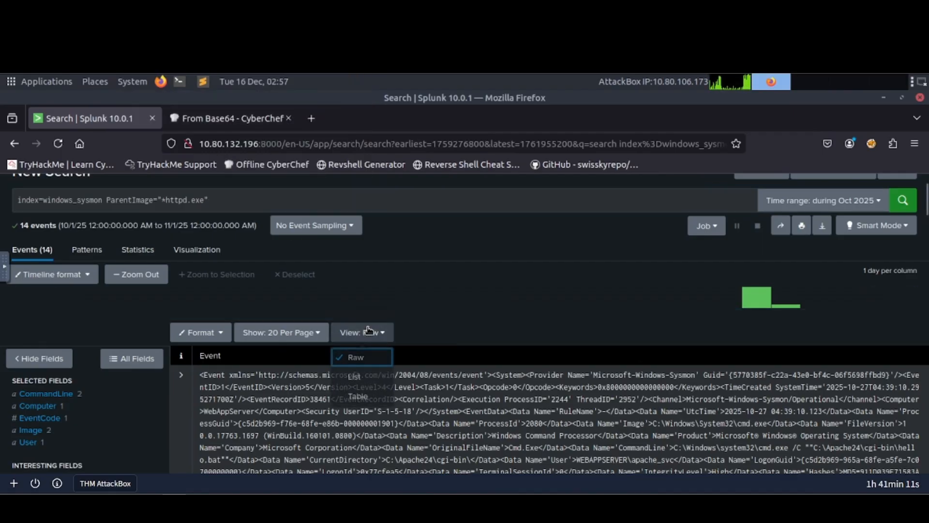
{"action": "left_click", "coordinate": [358, 395]}
{"action": "scroll", "coordinate": [242, 280], "scroll_direction": "down", "scroll_amount": 5}
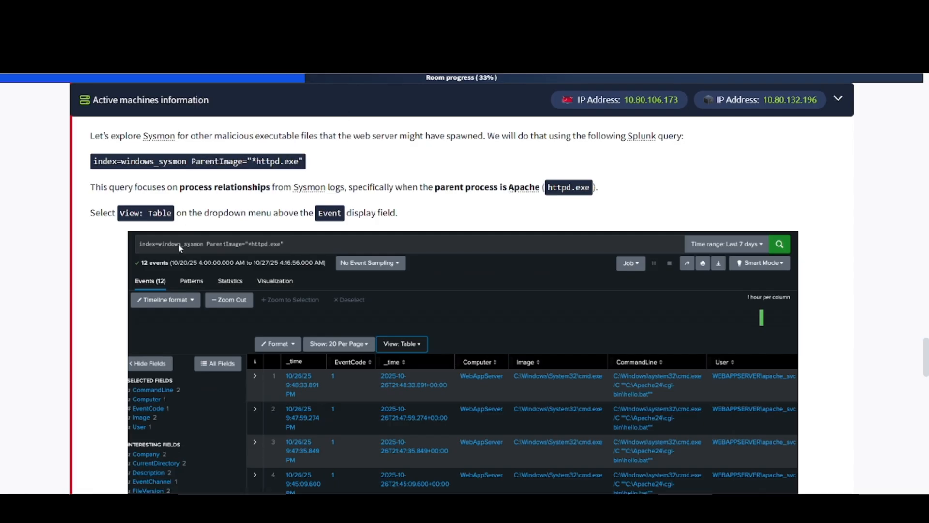
Step: Read the task page's guidance on Apache child processes, including the enlarged example results, through to the Confirm Attacker Enumeration Activity section
{"action": "scroll", "coordinate": [139, 286], "scroll_direction": "down", "scroll_amount": 3}
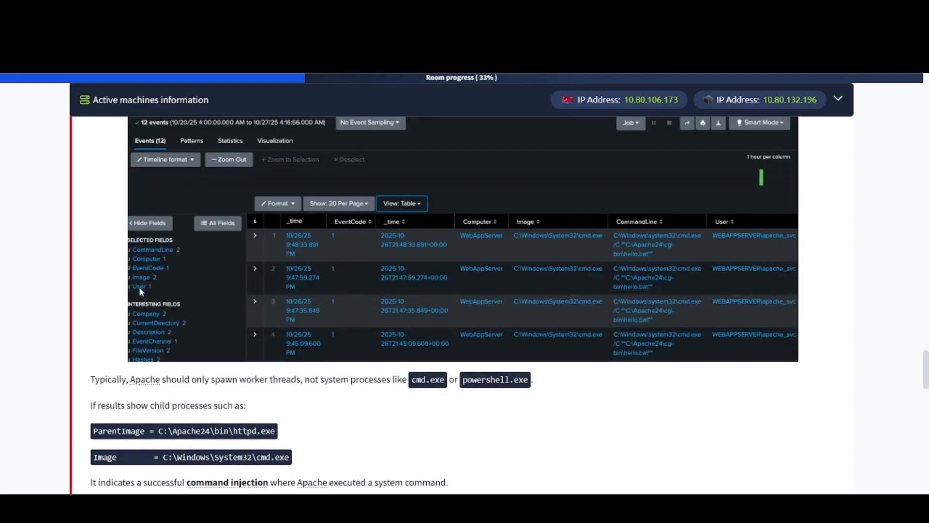
{"action": "left_click", "coordinate": [312, 207]}
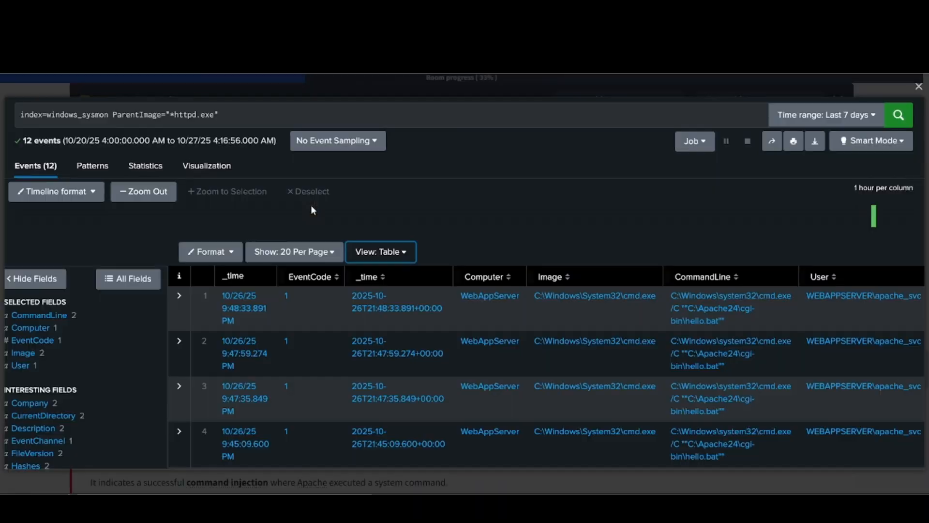
{"action": "left_click", "coordinate": [919, 88]}
{"action": "scroll", "coordinate": [128, 268], "scroll_direction": "down", "scroll_amount": 2}
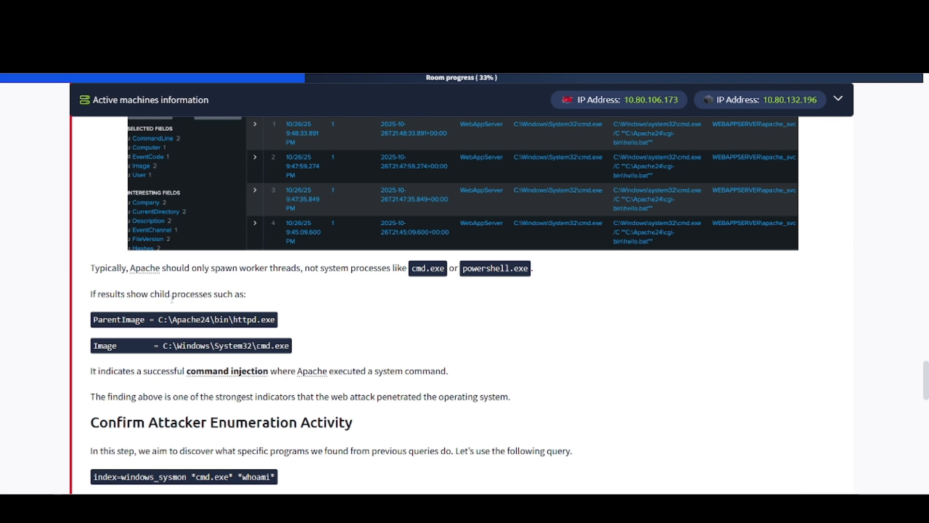
{"action": "scroll", "coordinate": [260, 312], "scroll_direction": "down", "scroll_amount": 2}
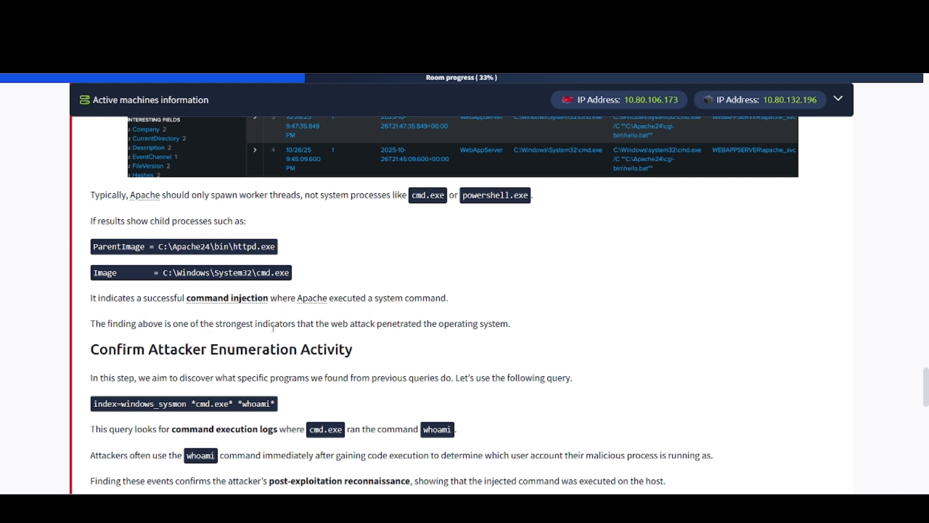
{"action": "scroll", "coordinate": [466, 338], "scroll_direction": "down", "scroll_amount": 2}
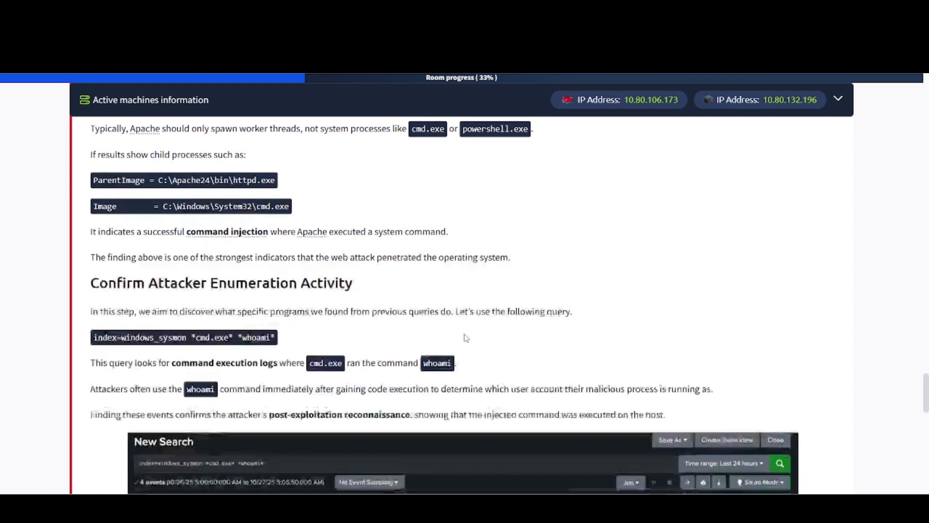
{"action": "scroll", "coordinate": [465, 335], "scroll_direction": "down", "scroll_amount": 2}
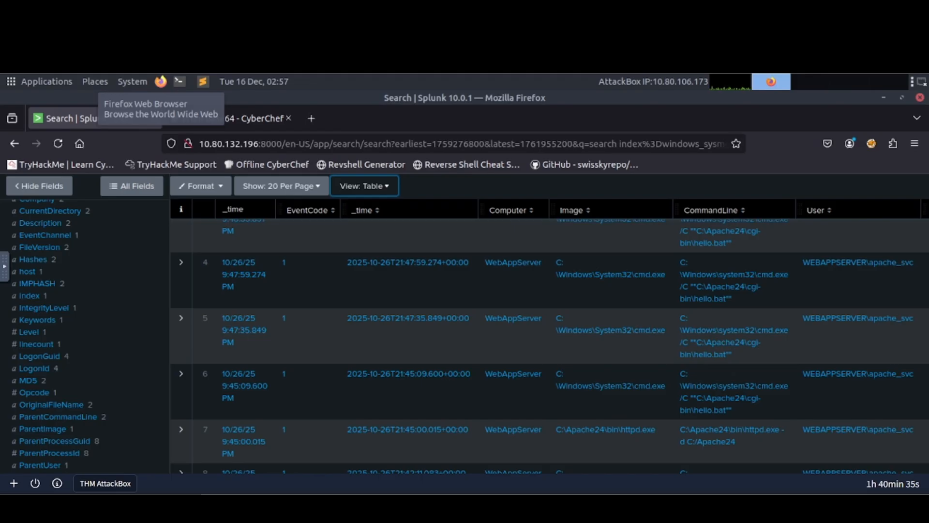
Step: In Splunk, examine the Image, CommandLine and User values of the events spawned by httpd.exe
{"action": "scroll", "coordinate": [360, 344], "scroll_direction": "up", "scroll_amount": 2}
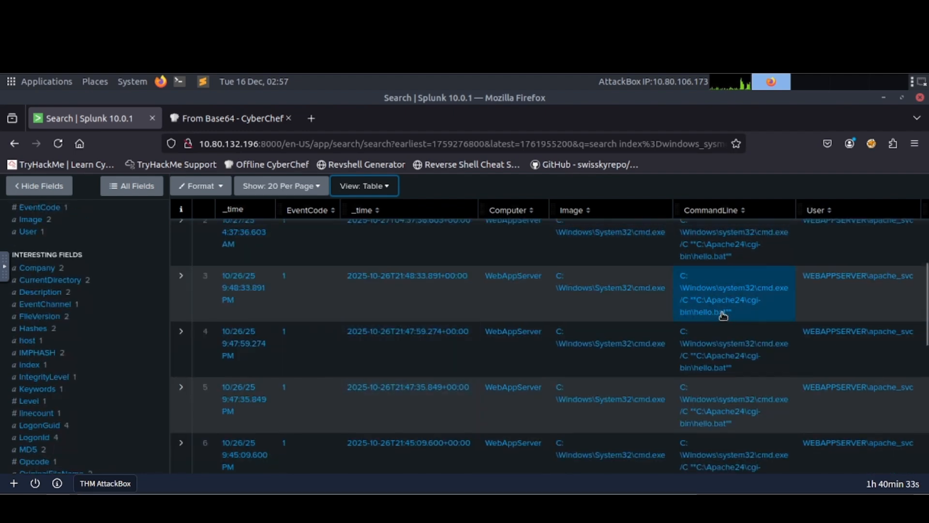
{"action": "scroll", "coordinate": [776, 294], "scroll_direction": "up", "scroll_amount": 6}
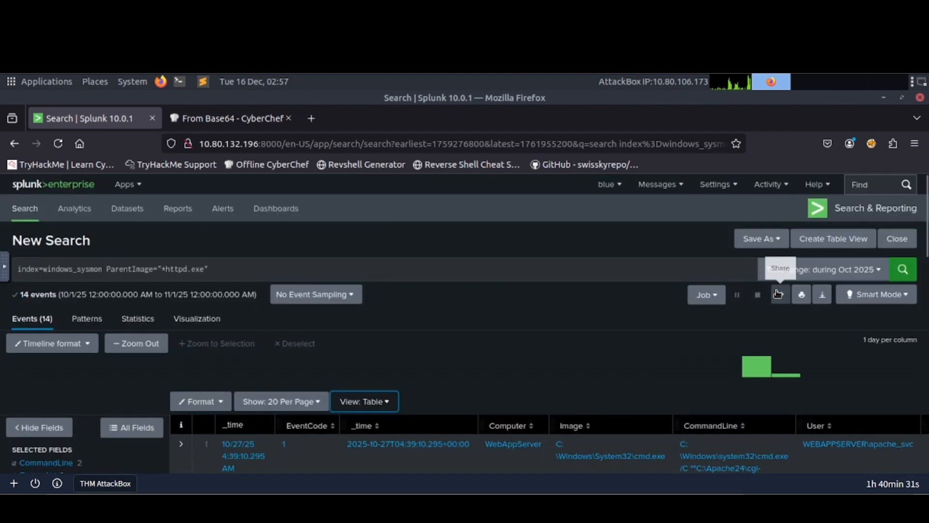
{"action": "scroll", "coordinate": [777, 294], "scroll_direction": "down", "scroll_amount": 6}
{"action": "scroll", "coordinate": [776, 294], "scroll_direction": "down", "scroll_amount": 5}
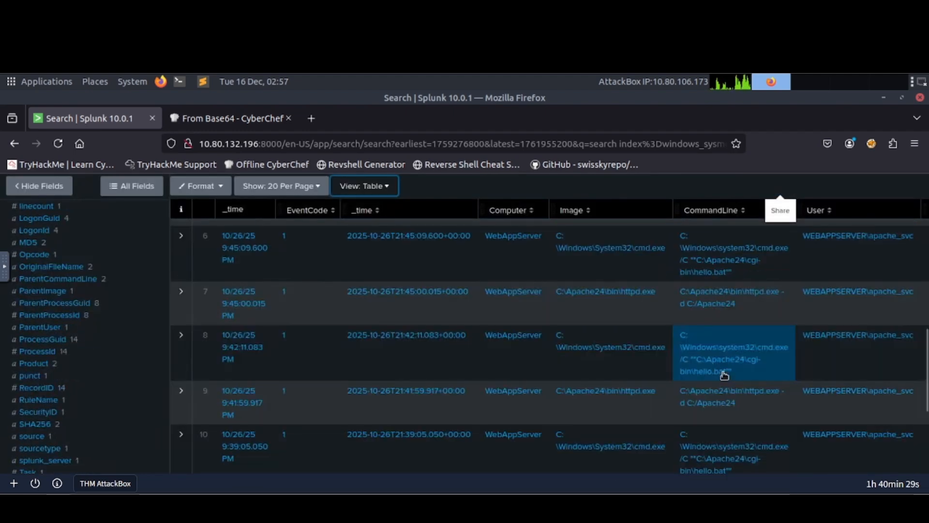
{"action": "scroll", "coordinate": [780, 315], "scroll_direction": "right", "scroll_amount": 1}
Step: Copy the query index=windows_sysmon *cmd.exe* *whoami* from the task page and read its explanation and enlarged example results
{"action": "scroll", "coordinate": [665, 423], "scroll_direction": "down", "scroll_amount": 2}
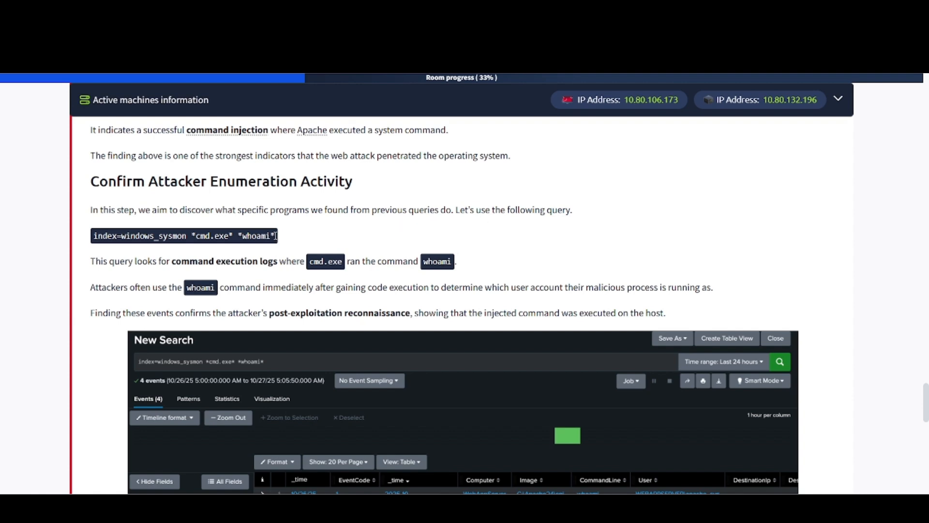
{"action": "left_click_drag", "start_coordinate": [276, 236], "coordinate": [94, 238]}
{"action": "key", "text": "ctrl+c"}
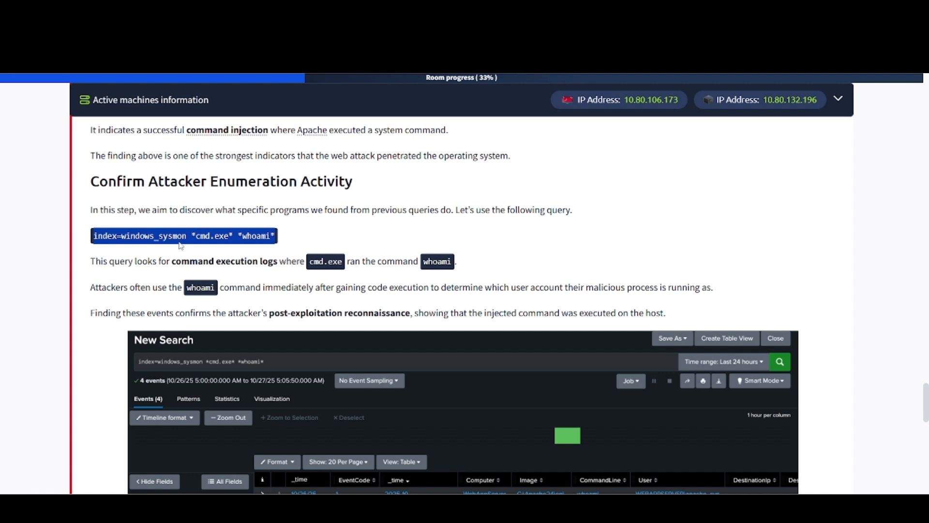
{"action": "left_click", "coordinate": [212, 239]}
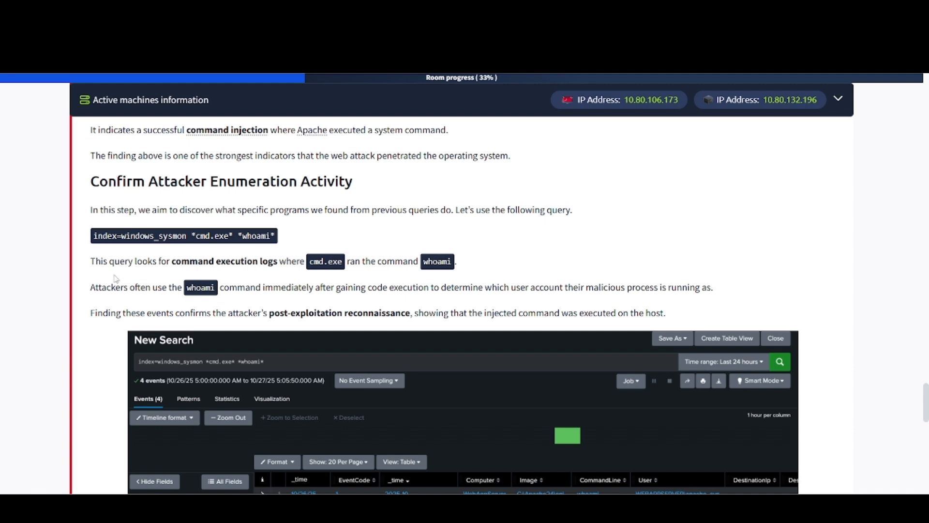
{"action": "scroll", "coordinate": [115, 278], "scroll_direction": "down", "scroll_amount": 1}
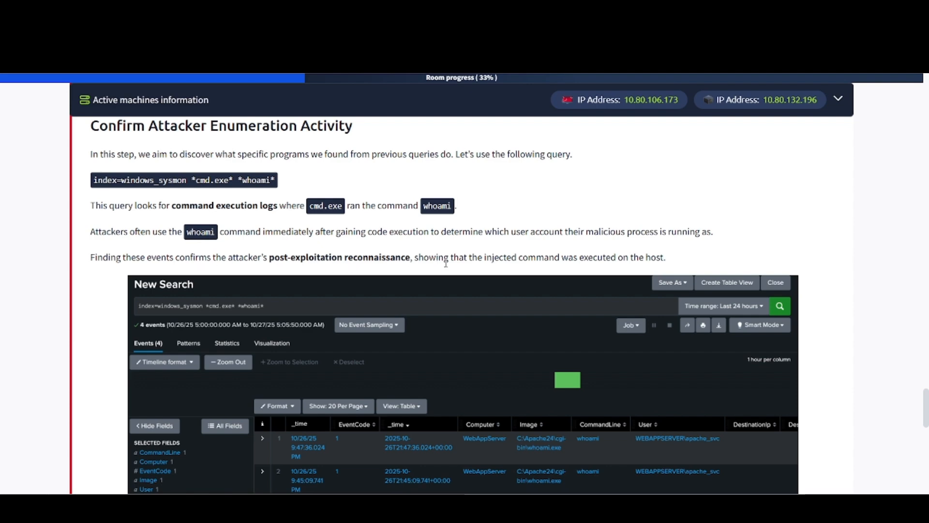
{"action": "scroll", "coordinate": [583, 265], "scroll_direction": "down", "scroll_amount": 2}
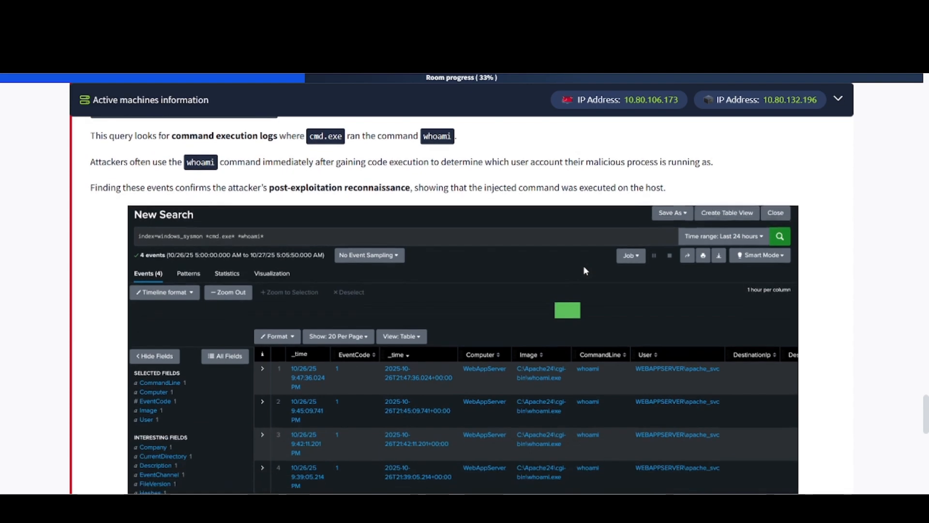
{"action": "left_click", "coordinate": [408, 286]}
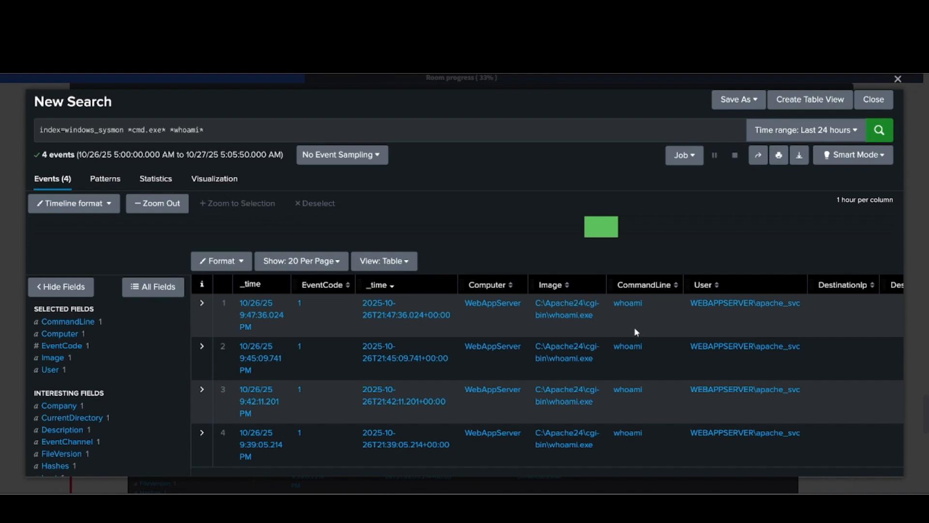
{"action": "left_click", "coordinate": [2, 285]}
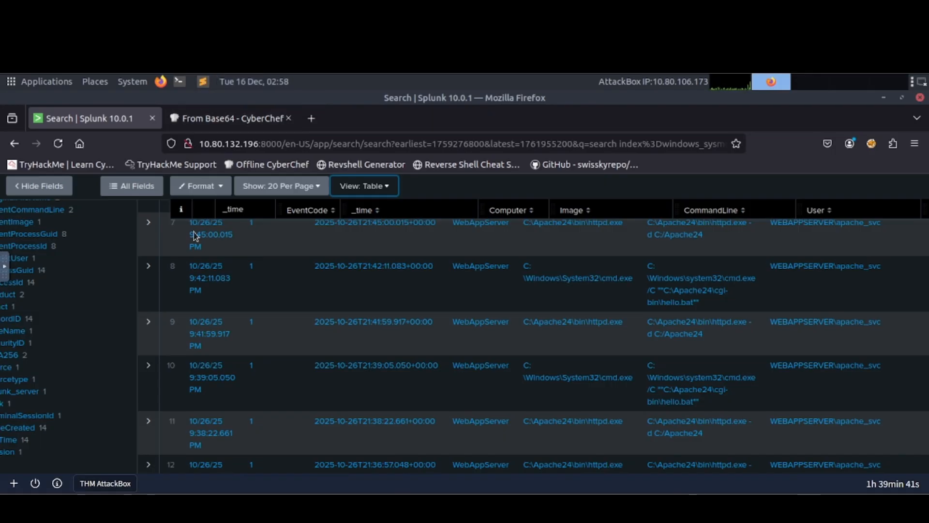
Step: In Splunk, run index=windows_sysmon *cmd.exe* *whoami* and look through the resulting events
{"action": "scroll", "coordinate": [321, 292], "scroll_direction": "up", "scroll_amount": 10}
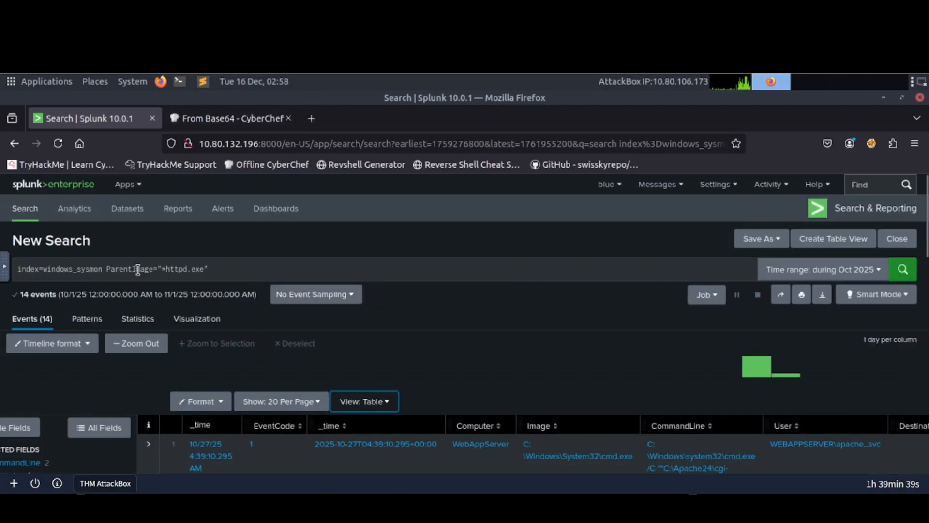
{"action": "triple_click", "coordinate": [138, 269]}
{"action": "key", "text": "ctrl+v"}
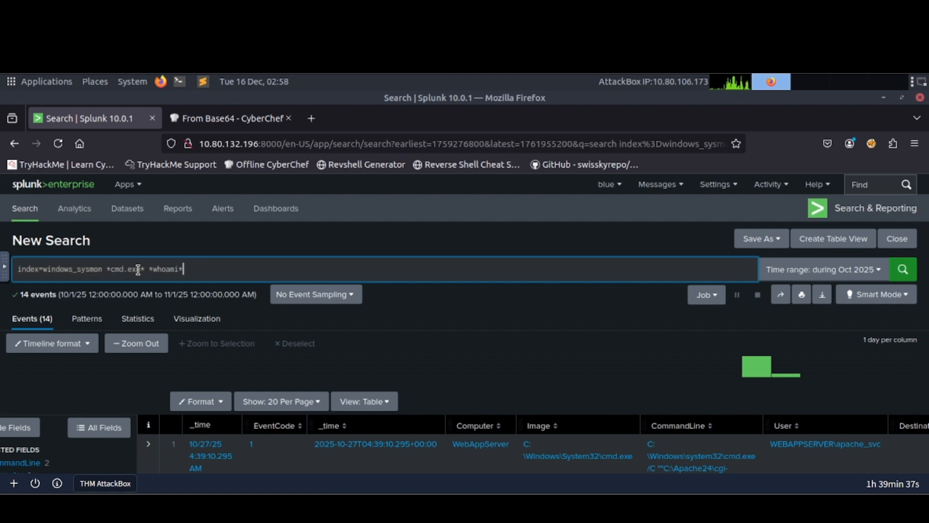
{"action": "key", "text": "Return"}
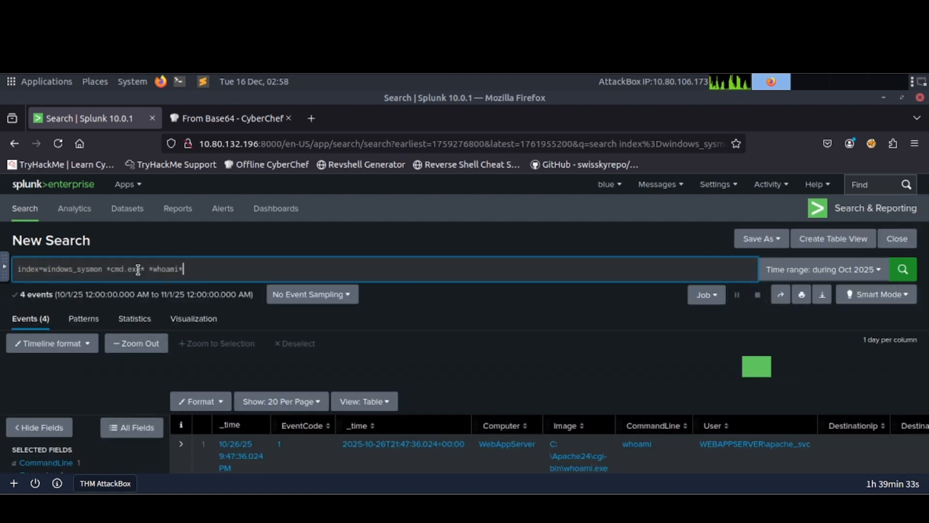
{"action": "scroll", "coordinate": [317, 353], "scroll_direction": "down", "scroll_amount": 8}
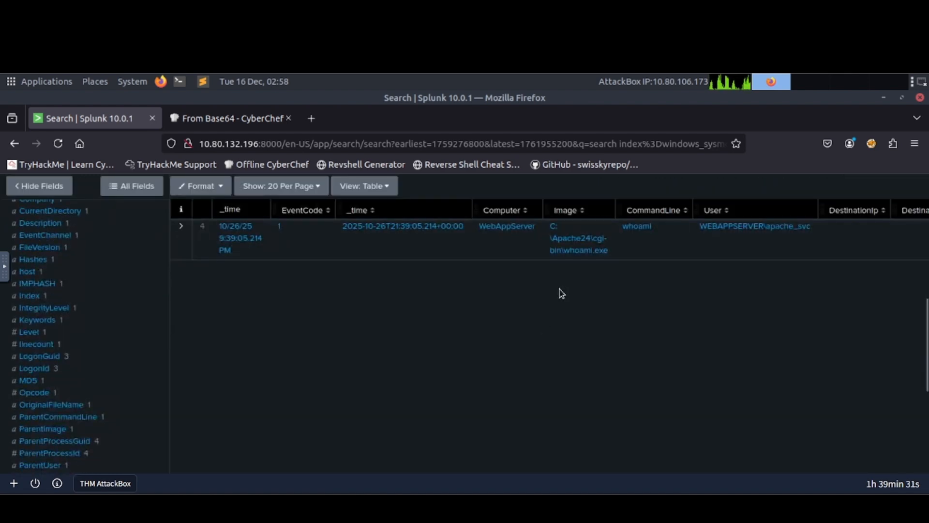
{"action": "scroll", "coordinate": [562, 293], "scroll_direction": "up", "scroll_amount": 5}
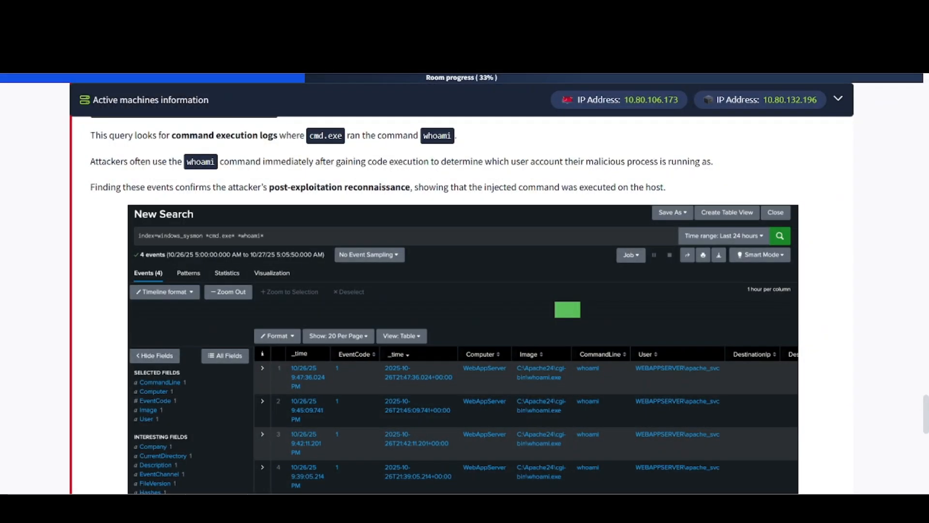
Step: Copy the task page's query for Base64-encoded PowerShell payloads and view the enlarged example of its results
{"action": "scroll", "coordinate": [42, 411], "scroll_direction": "down", "scroll_amount": 7}
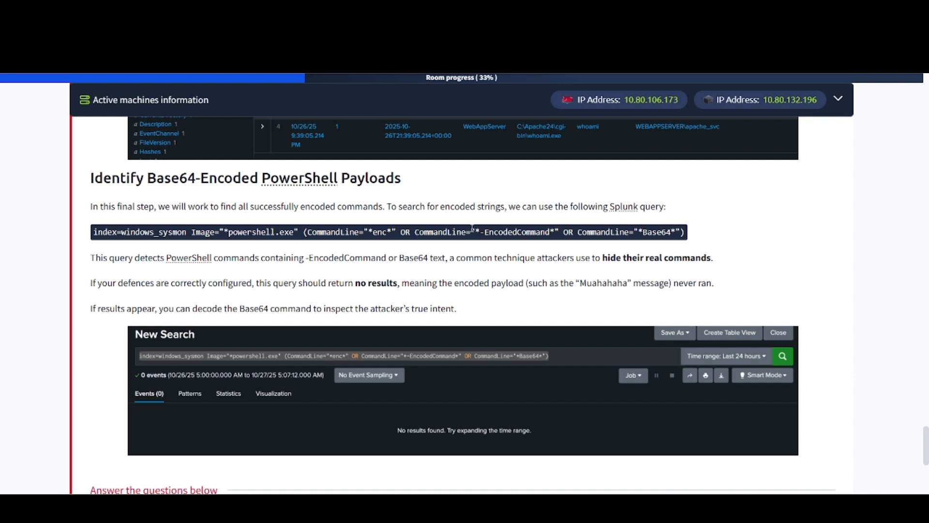
{"action": "left_click_drag", "start_coordinate": [94, 234], "coordinate": [739, 237]}
{"action": "key", "text": "ctrl+c"}
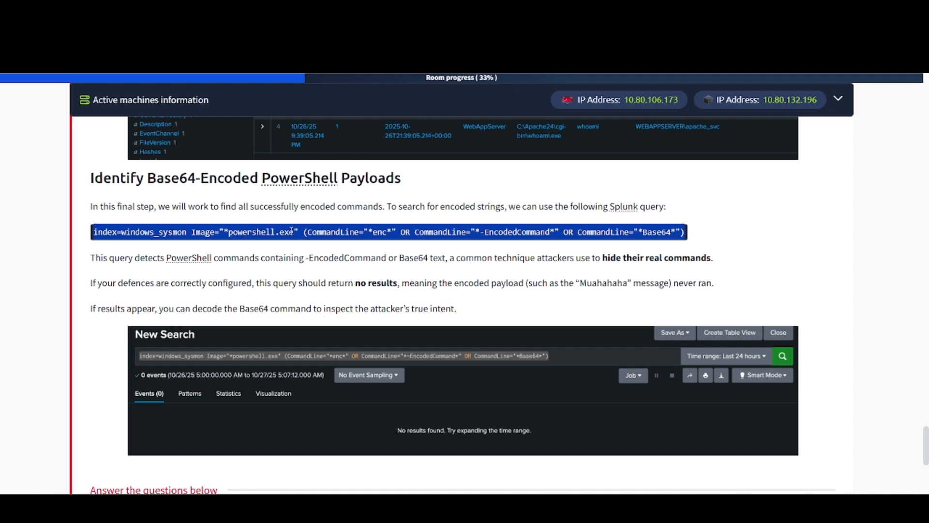
{"action": "left_click", "coordinate": [347, 399]}
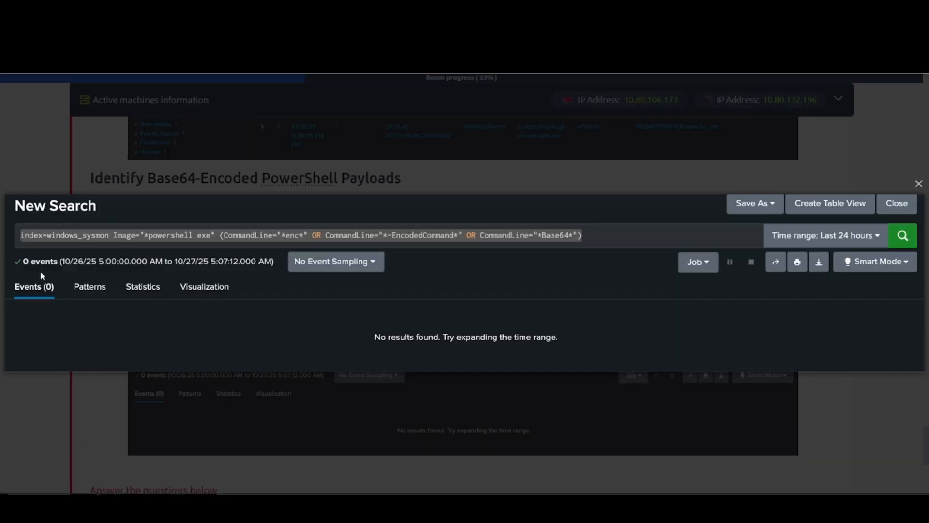
{"action": "left_click", "coordinate": [43, 427]}
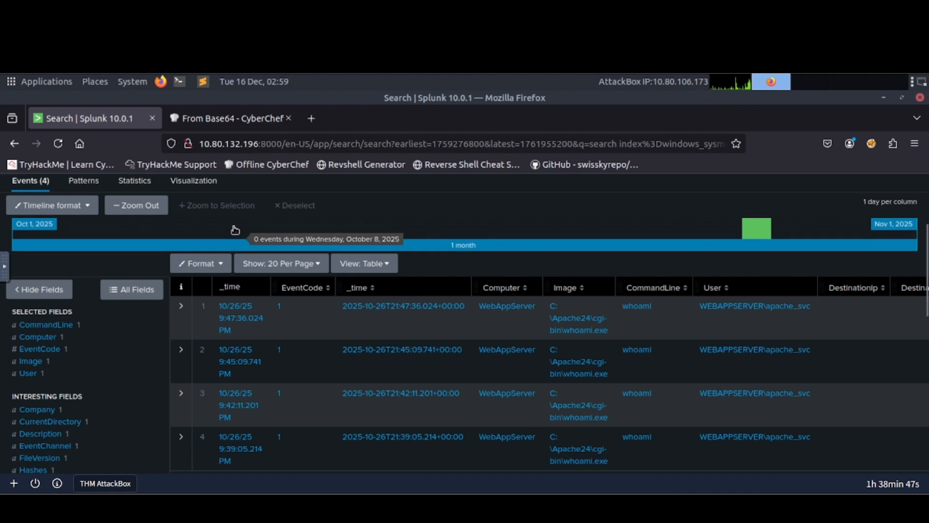
Step: In Splunk, run index=windows_sysmon Image="*powershell.exe" (CommandLine="*enc*" OR CommandLine="*-EncodedCommand*" OR CommandLine="*Base64*")
{"action": "scroll", "coordinate": [235, 229], "scroll_direction": "up", "scroll_amount": 3}
{"action": "triple_click", "coordinate": [204, 271]}
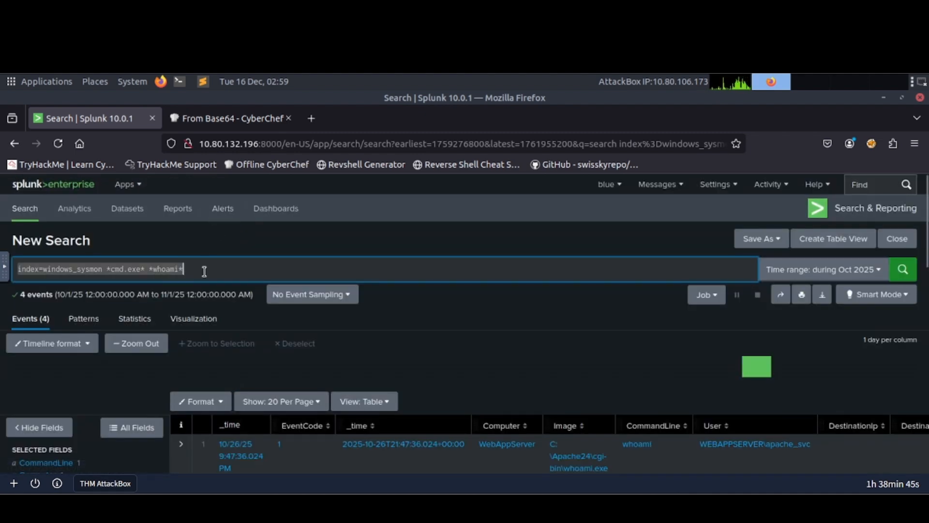
{"action": "key", "text": "ctrl+v"}
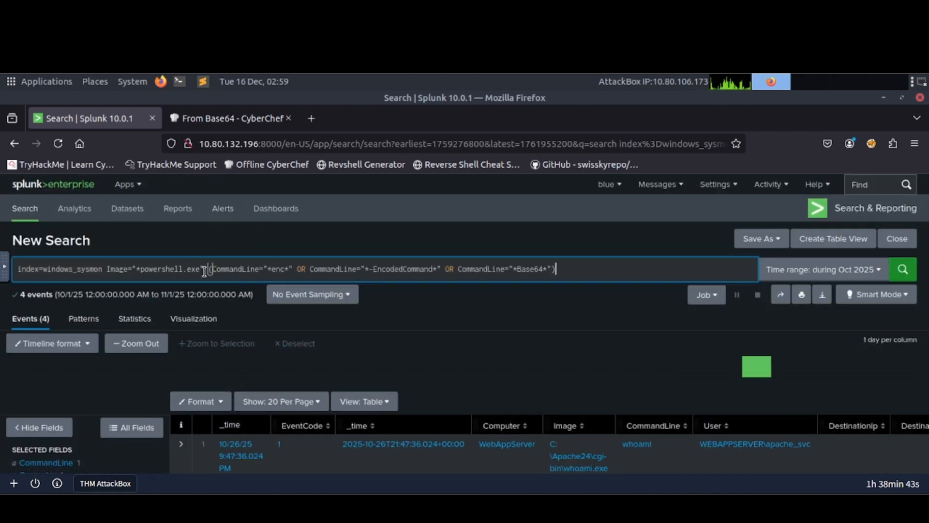
{"action": "key", "text": "Return"}
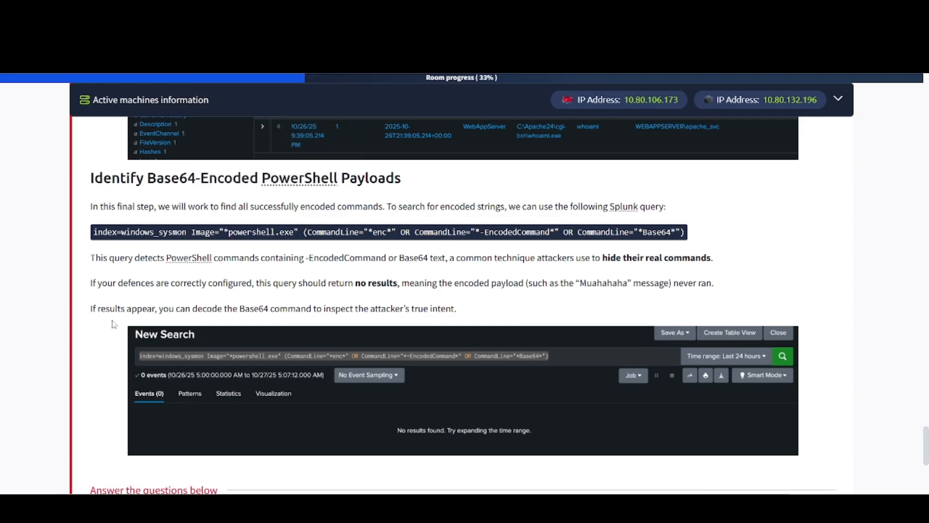
Step: Review the room's questions and Sysmon example results, and submit whoami.exe as the reconnaissance executable file name
{"action": "scroll", "coordinate": [112, 320], "scroll_direction": "down", "scroll_amount": 5}
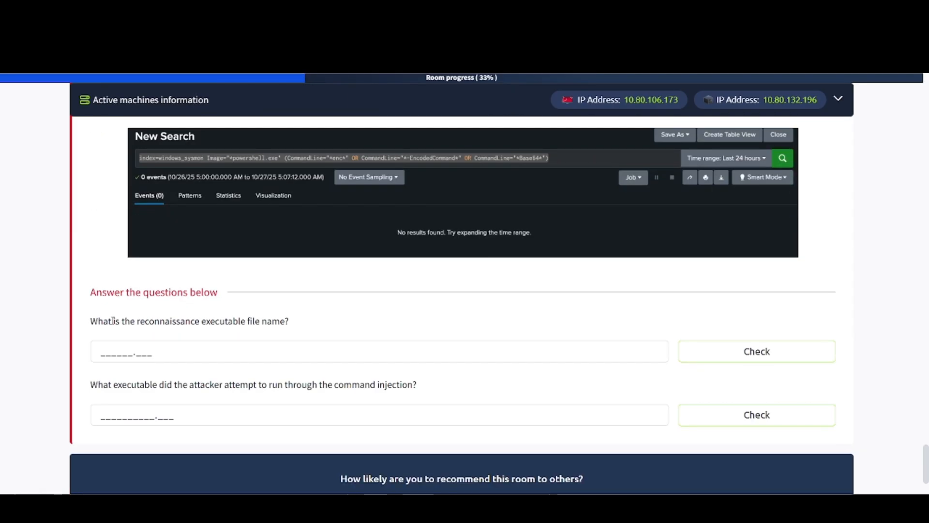
{"action": "scroll", "coordinate": [112, 320], "scroll_direction": "down", "scroll_amount": 1}
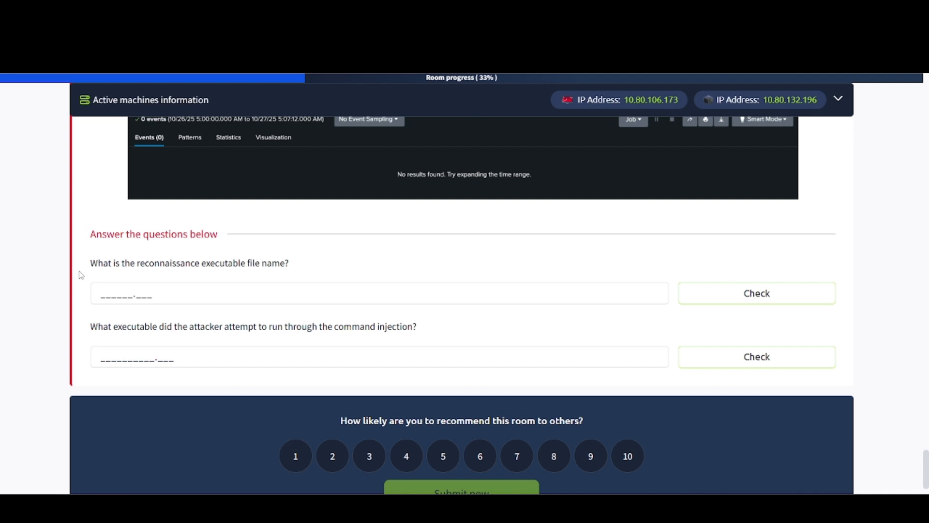
{"action": "scroll", "coordinate": [81, 275], "scroll_direction": "up", "scroll_amount": 4}
{"action": "scroll", "coordinate": [179, 407], "scroll_direction": "down", "scroll_amount": 3}
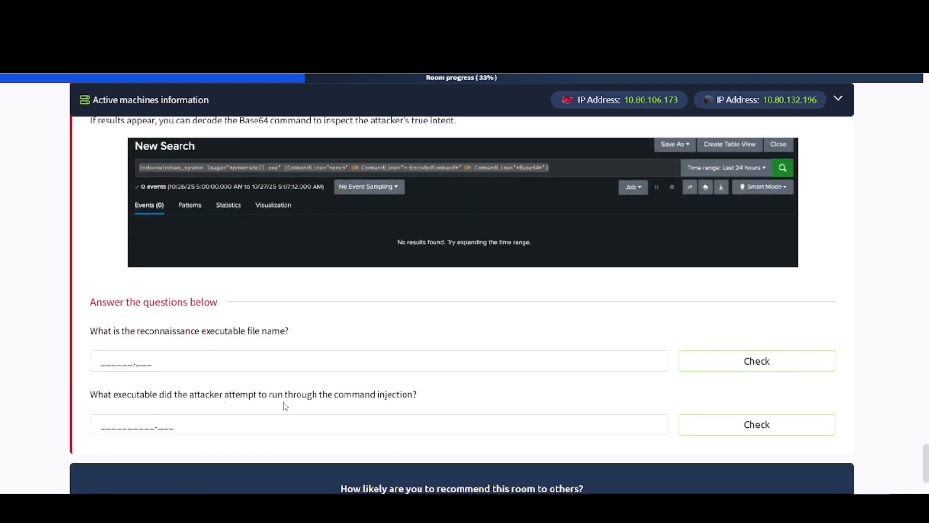
{"action": "scroll", "coordinate": [285, 406], "scroll_direction": "up", "scroll_amount": 5}
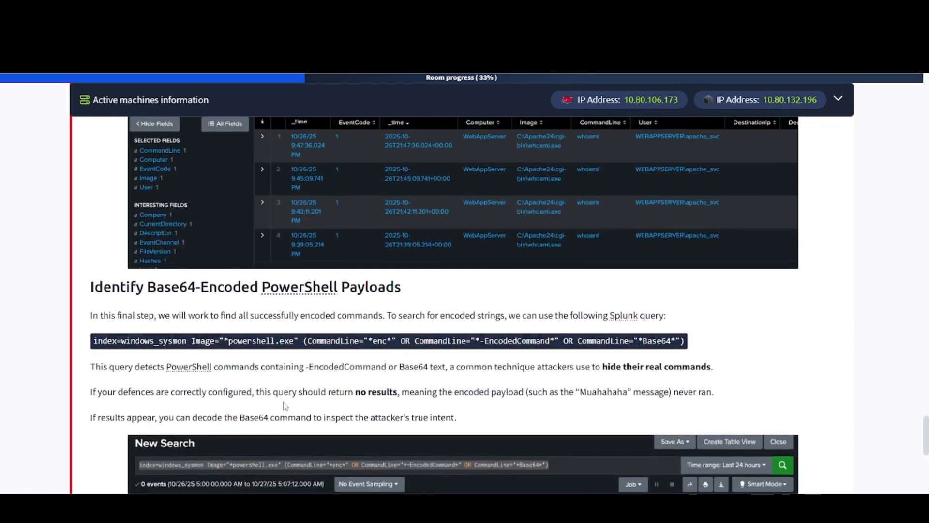
{"action": "scroll", "coordinate": [286, 406], "scroll_direction": "up", "scroll_amount": 3}
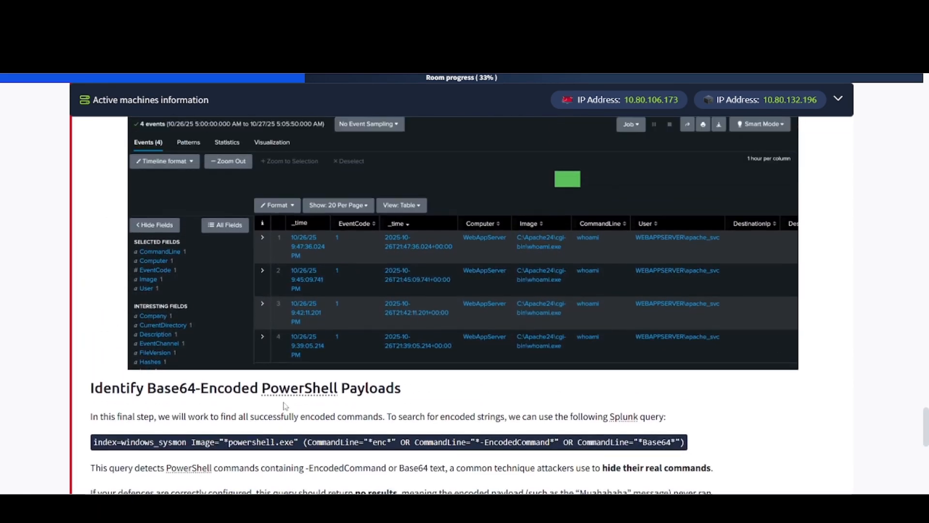
{"action": "scroll", "coordinate": [283, 400], "scroll_direction": "down", "scroll_amount": 9}
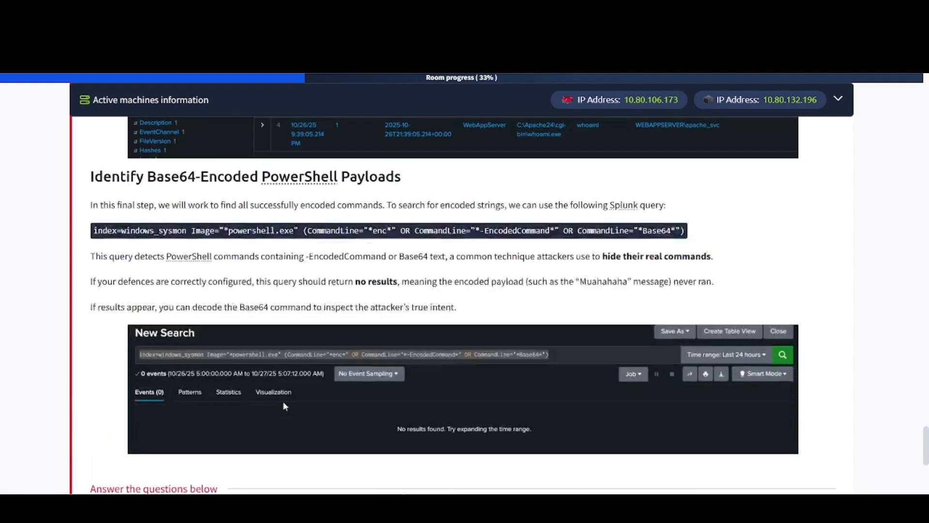
{"action": "left_click", "coordinate": [113, 378]}
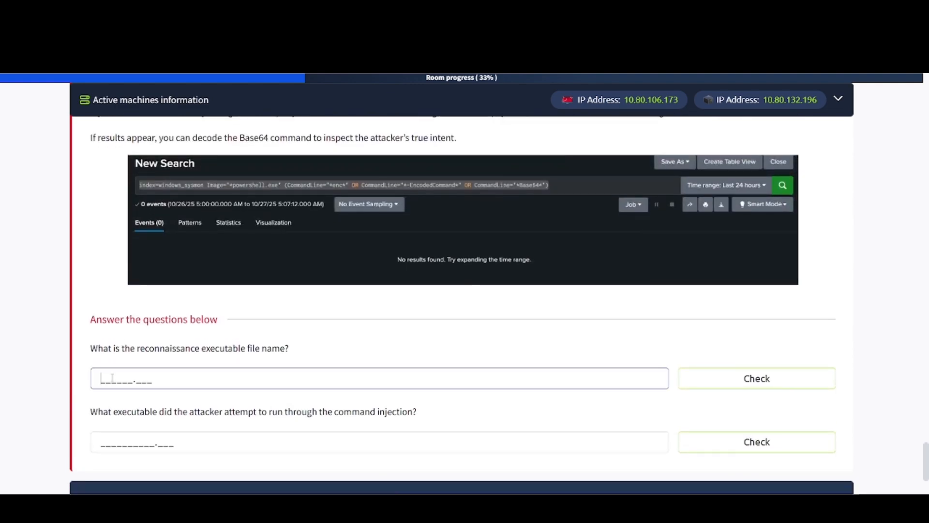
{"action": "type", "text": "whoami.exe"}
{"action": "key", "text": "Return"}
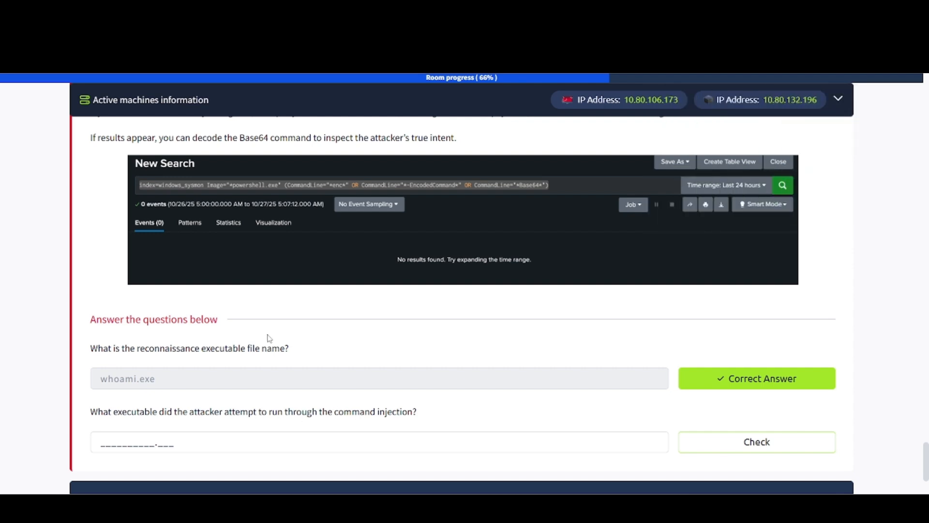
Step: Review the task's Apache and Sysmon example results for the executable the attacker attempted to run through the command injection
{"action": "scroll", "coordinate": [267, 336], "scroll_direction": "up", "scroll_amount": 3}
{"action": "scroll", "coordinate": [270, 338], "scroll_direction": "up", "scroll_amount": 2}
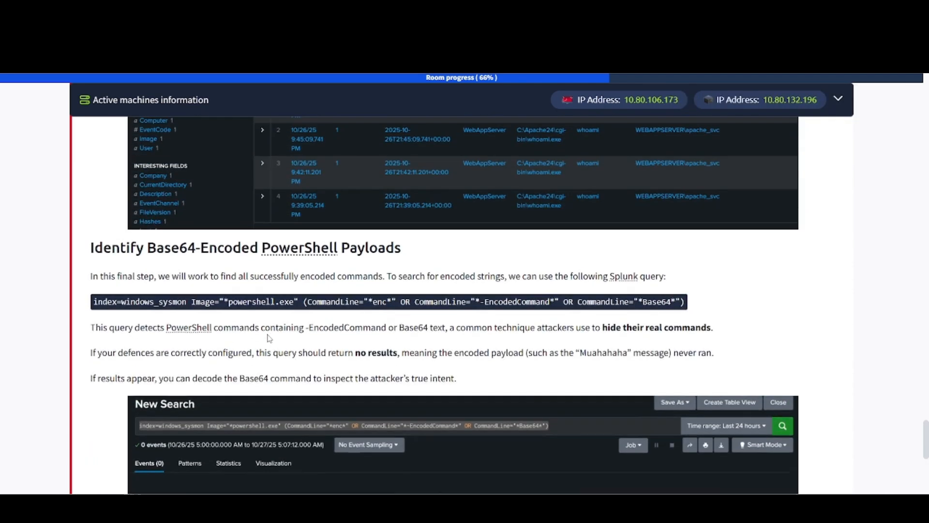
{"action": "scroll", "coordinate": [269, 338], "scroll_direction": "up", "scroll_amount": 10}
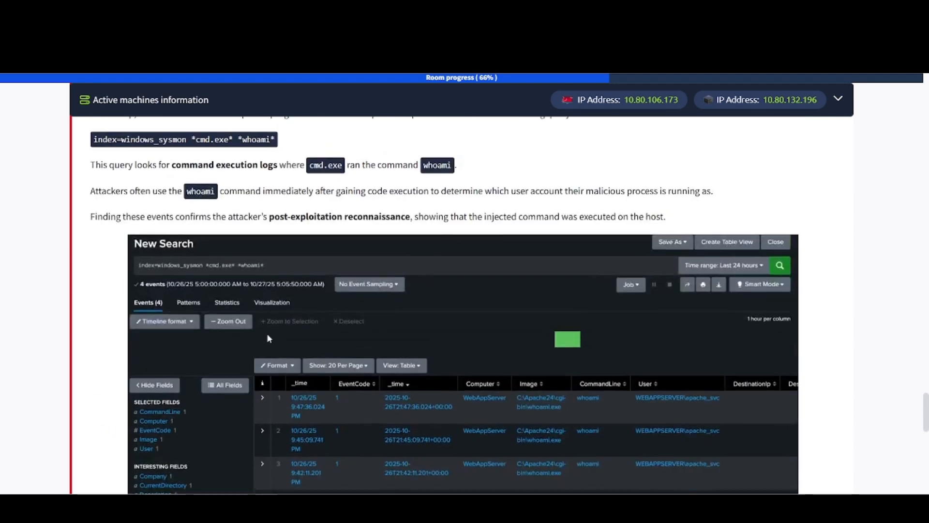
{"action": "scroll", "coordinate": [270, 338], "scroll_direction": "up", "scroll_amount": 4}
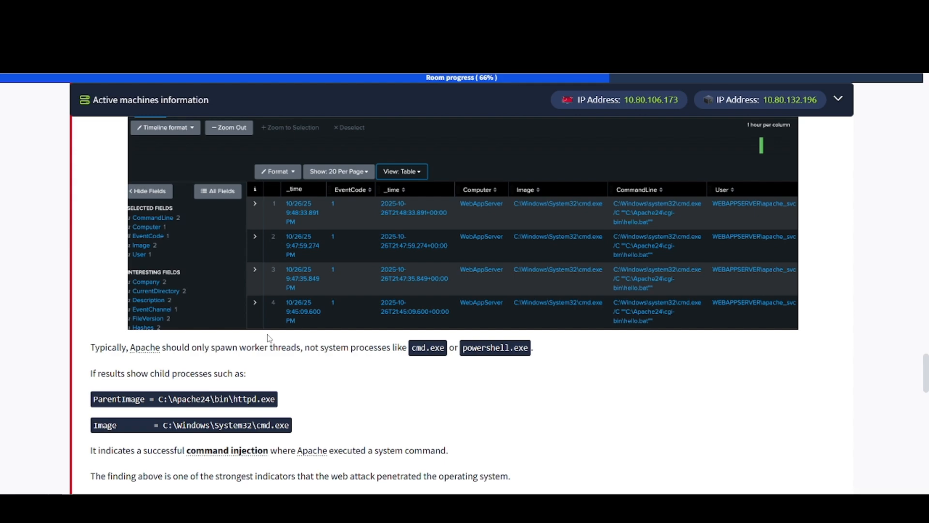
{"action": "scroll", "coordinate": [269, 337], "scroll_direction": "up", "scroll_amount": 10}
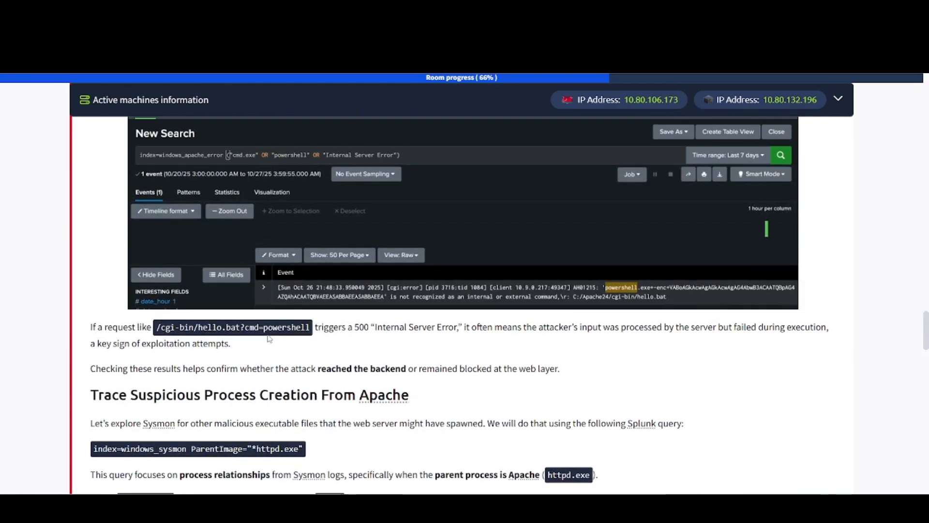
{"action": "scroll", "coordinate": [270, 338], "scroll_direction": "up", "scroll_amount": 6}
{"action": "scroll", "coordinate": [268, 335], "scroll_direction": "up", "scroll_amount": 10}
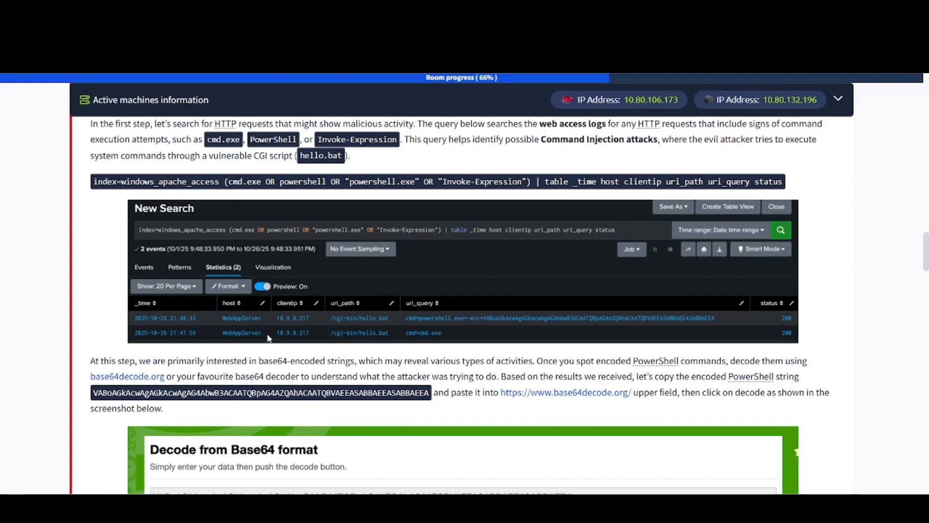
{"action": "scroll", "coordinate": [270, 338], "scroll_direction": "down", "scroll_amount": 15}
{"action": "scroll", "coordinate": [266, 333], "scroll_direction": "down", "scroll_amount": 15}
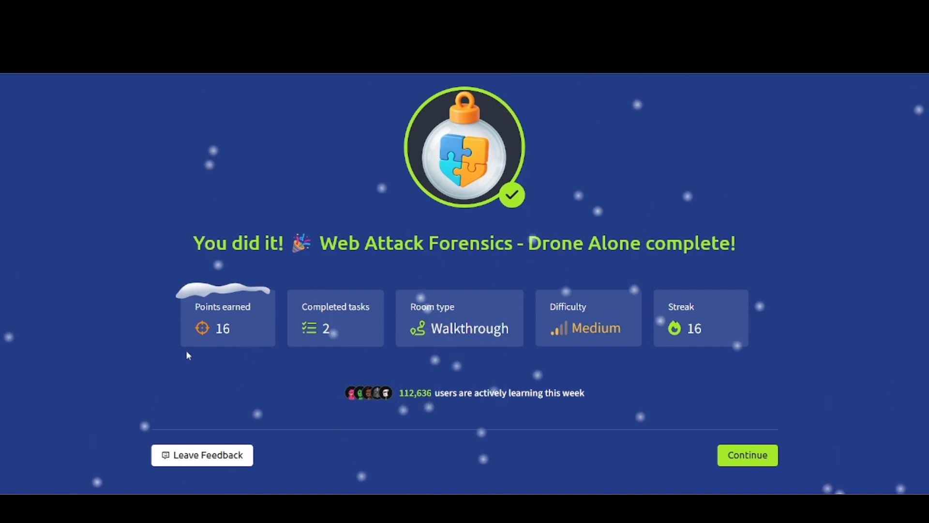
Step: Continue from the Web Attack Forensics - Drone Alone completion summary to the ticket rewards
{"action": "left_click", "coordinate": [745, 461]}
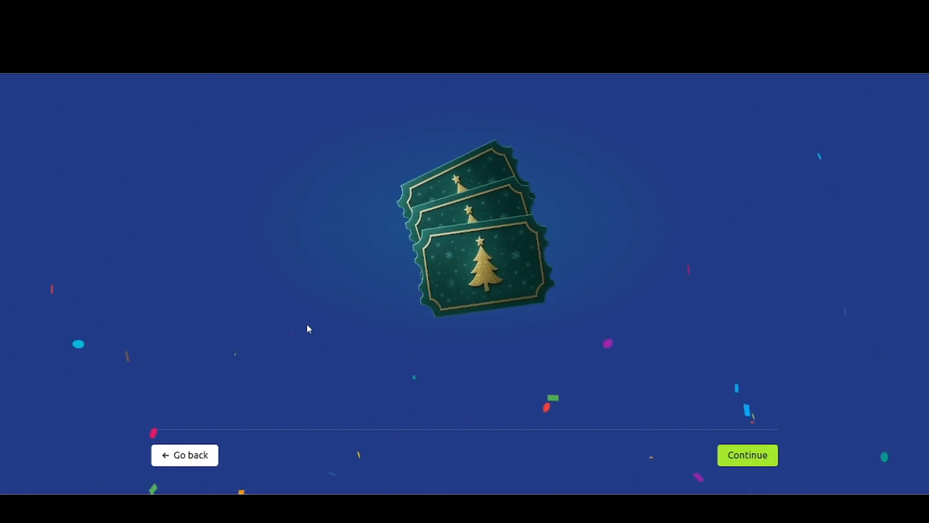